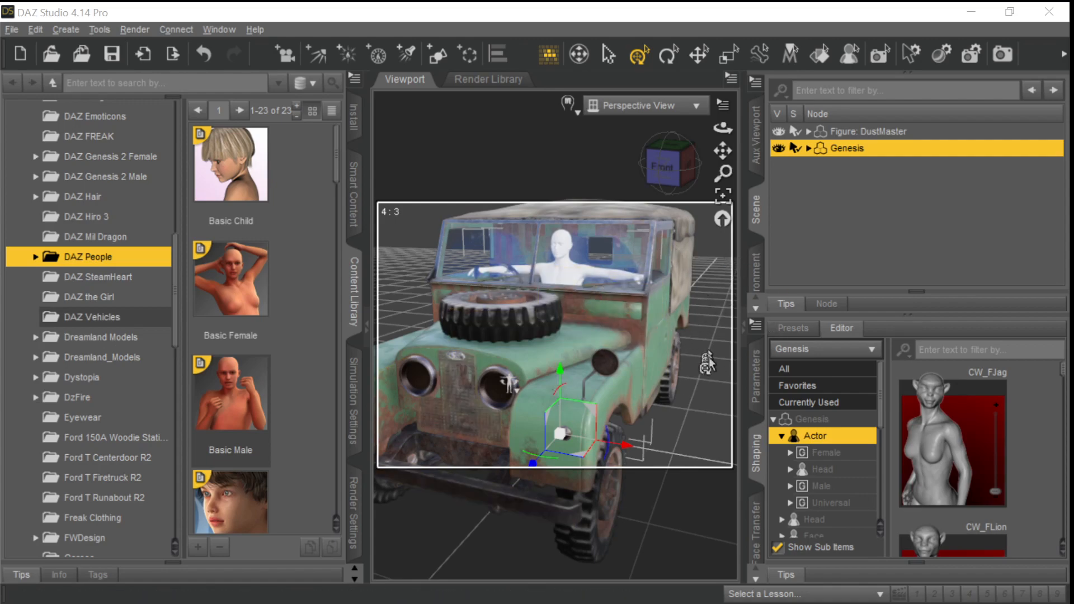
Select the DustMaster figure in the scene.
left_click_drag(723, 128, 716, 129)
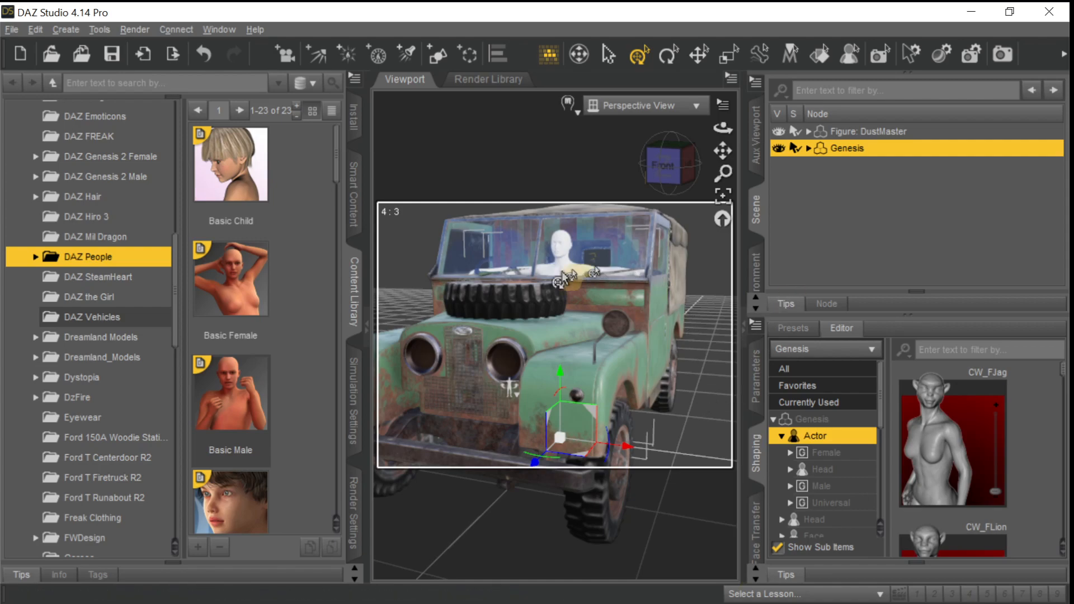
left_click(878, 132)
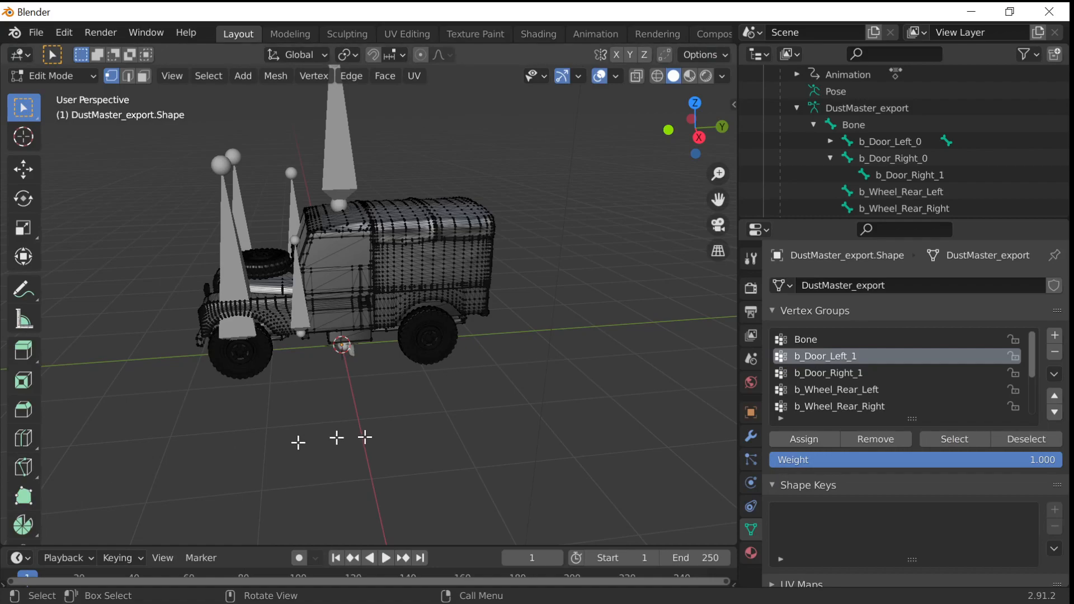
Switch to Blender and start a new General file without saving the open scene.
left_click(27, 32)
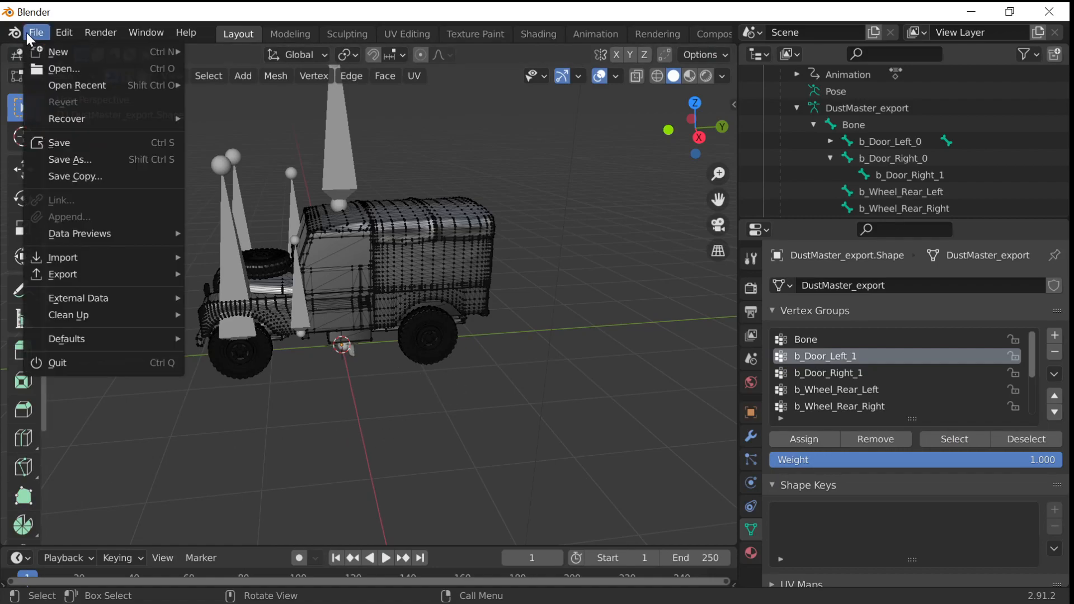
mouse_move(53, 53)
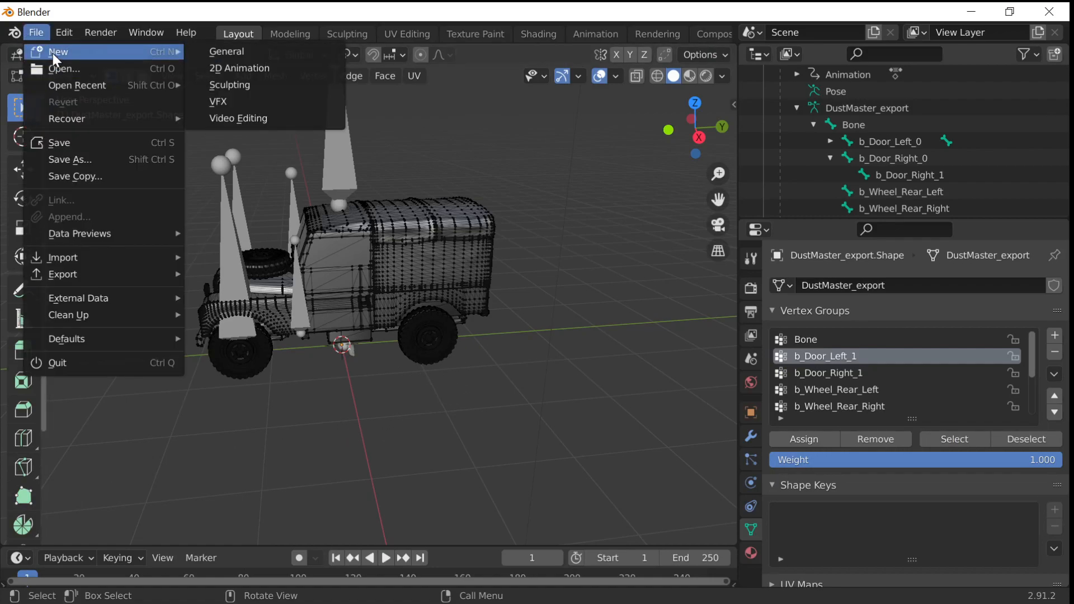
left_click(218, 56)
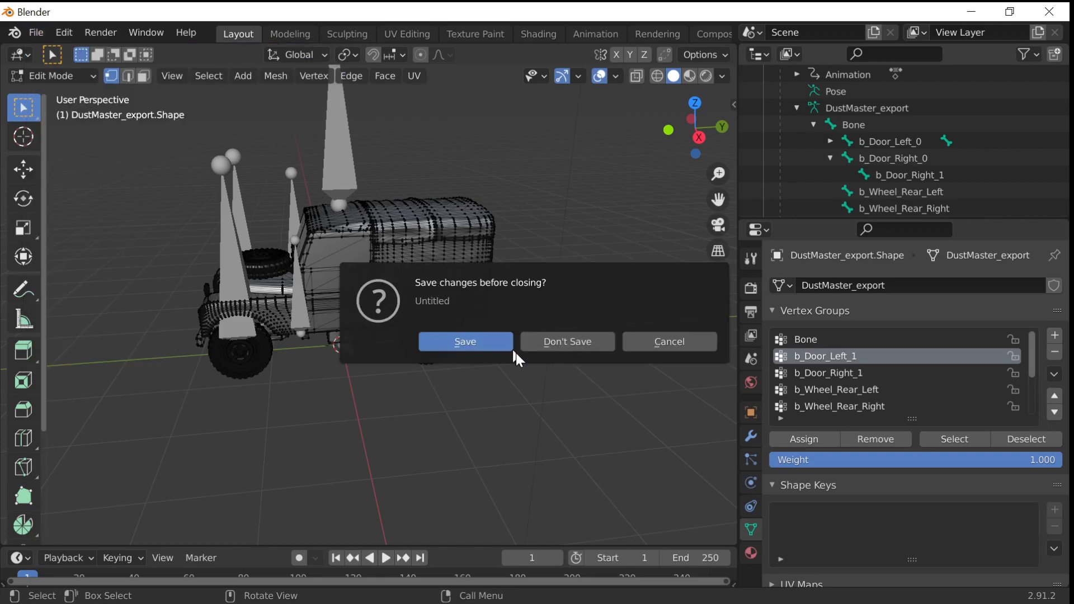
left_click(557, 348)
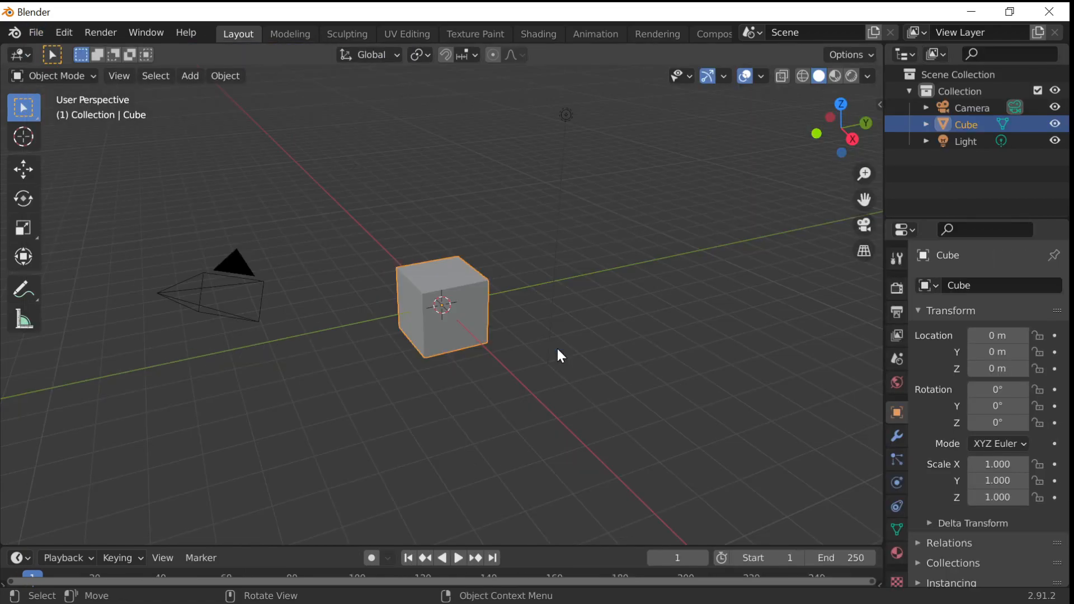
Delete the default cube from the new scene.
key("x")
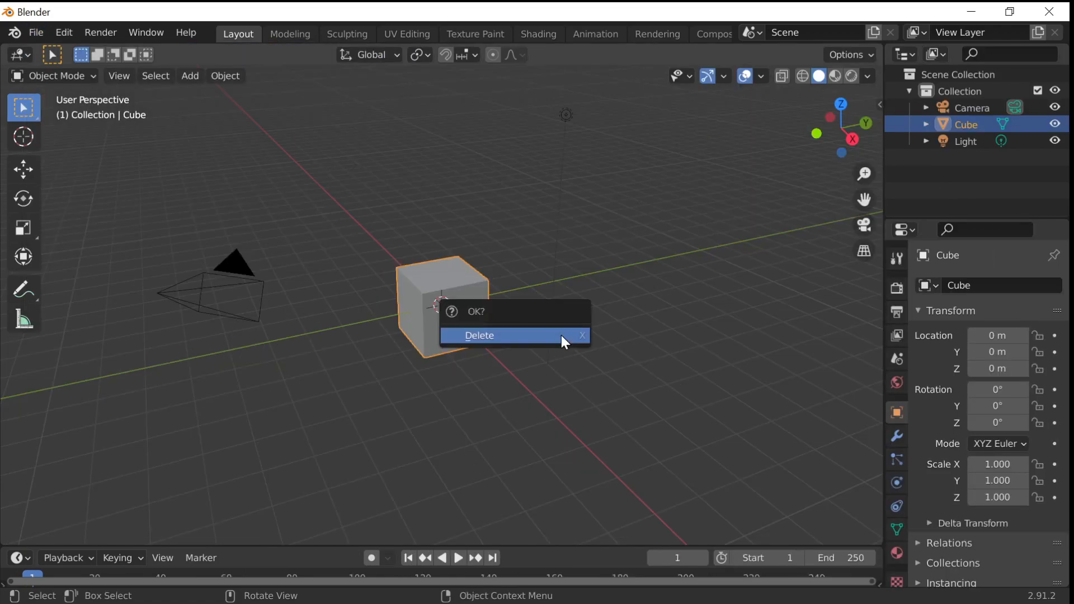
left_click(562, 334)
middle_click_drag(476, 345, 497, 337)
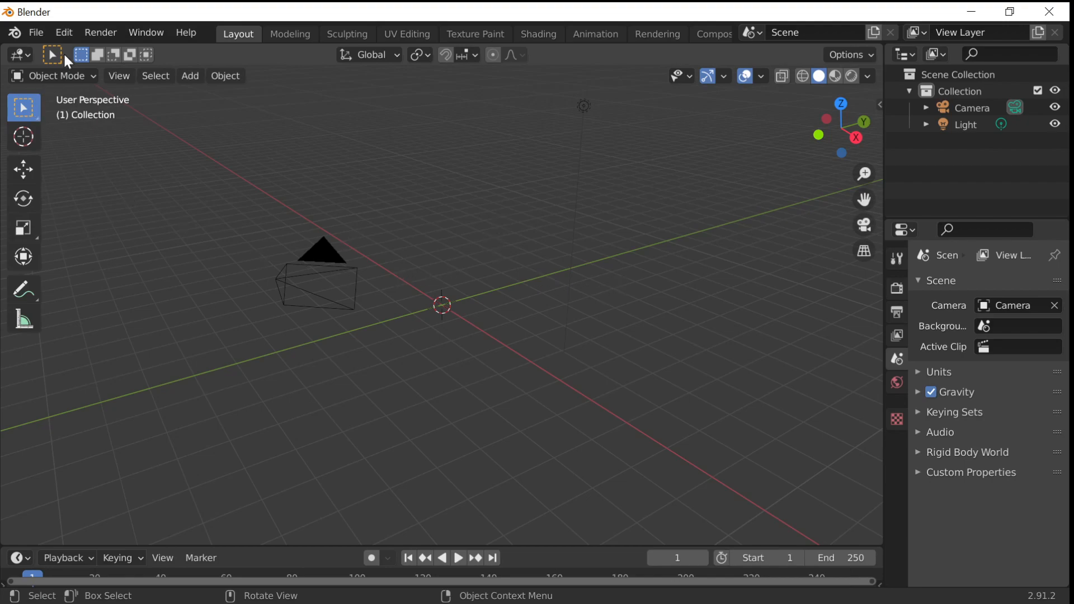
Import the FBX file DustBlend.fbx from the Exports folder in Documents.
left_click(36, 35)
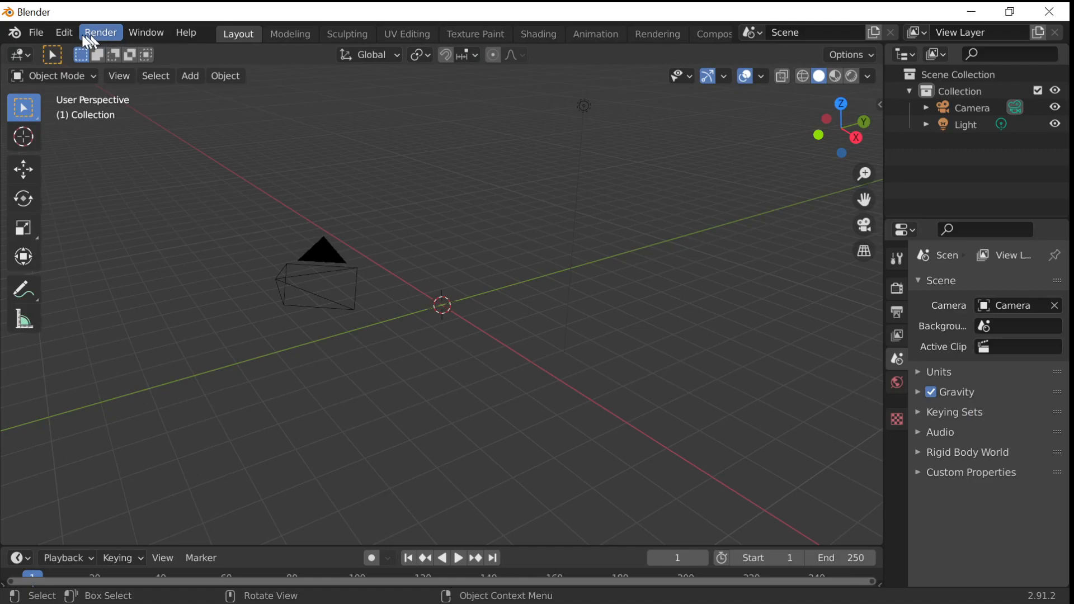
left_click(28, 34)
mouse_move(85, 258)
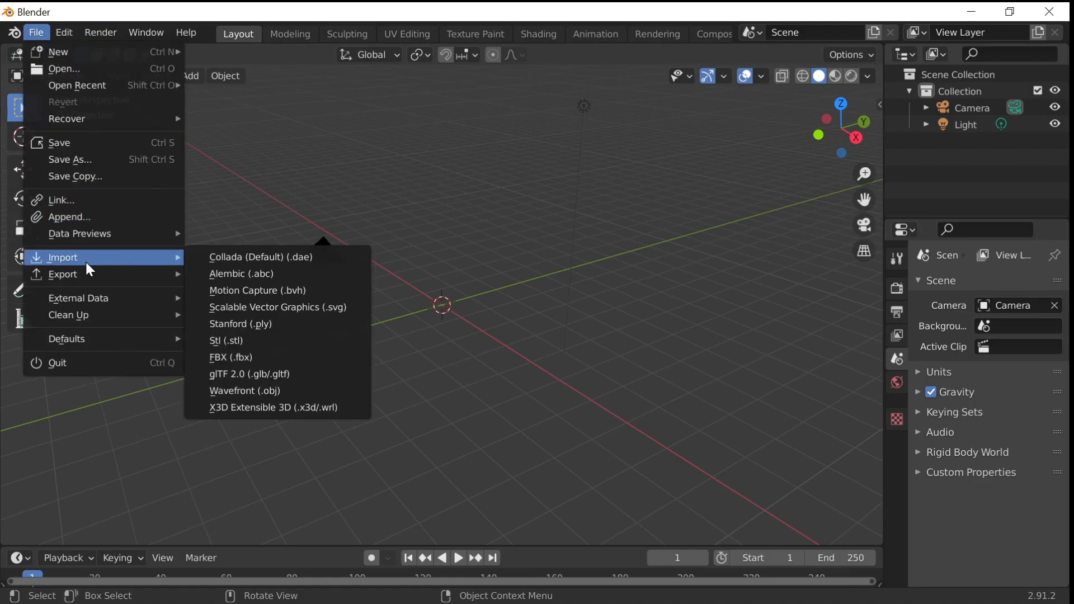
left_click(251, 355)
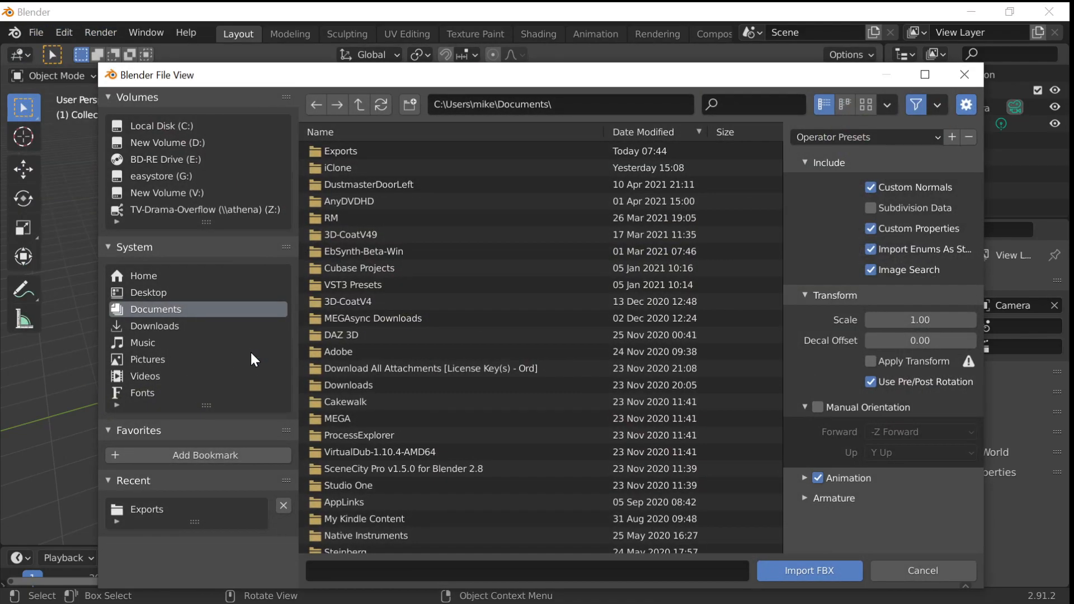
left_click(356, 151)
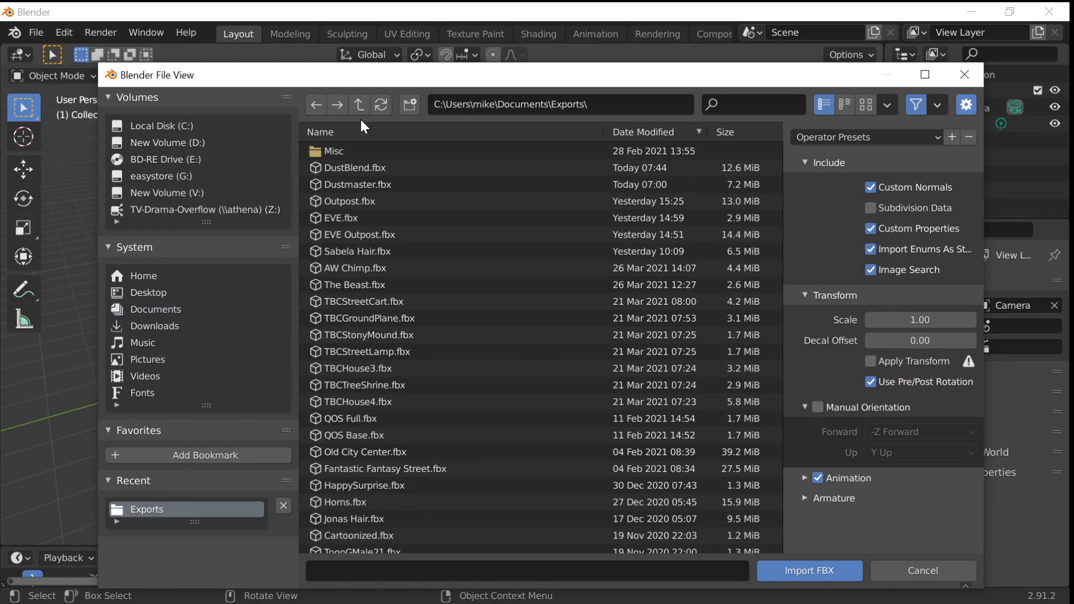
double_click(398, 171)
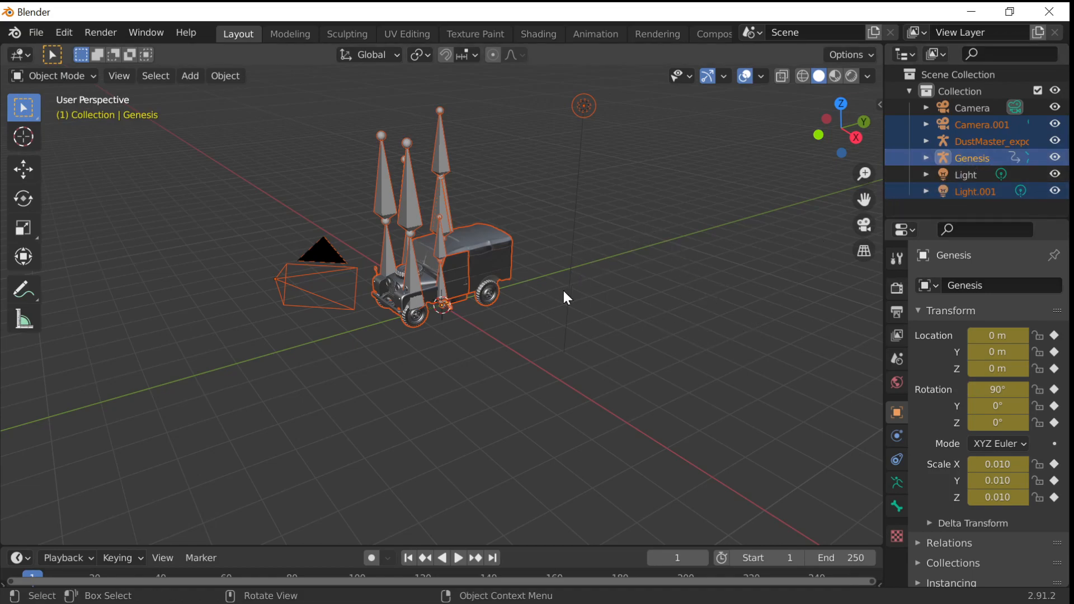
Expand the DustMaster_export armature in the outliner and select its vehicle mesh, DustMaster_export.Shape.
scroll(562, 287, "up", 2)
scroll(564, 297, "up", 1)
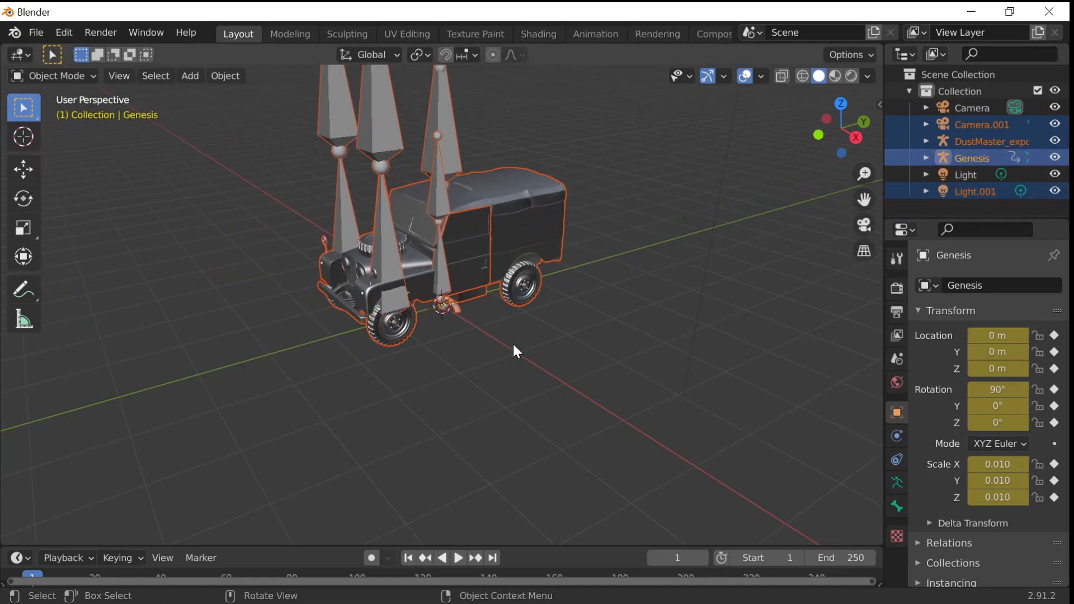
middle_click_drag(516, 352, 524, 398)
scroll(524, 399, "up", 2)
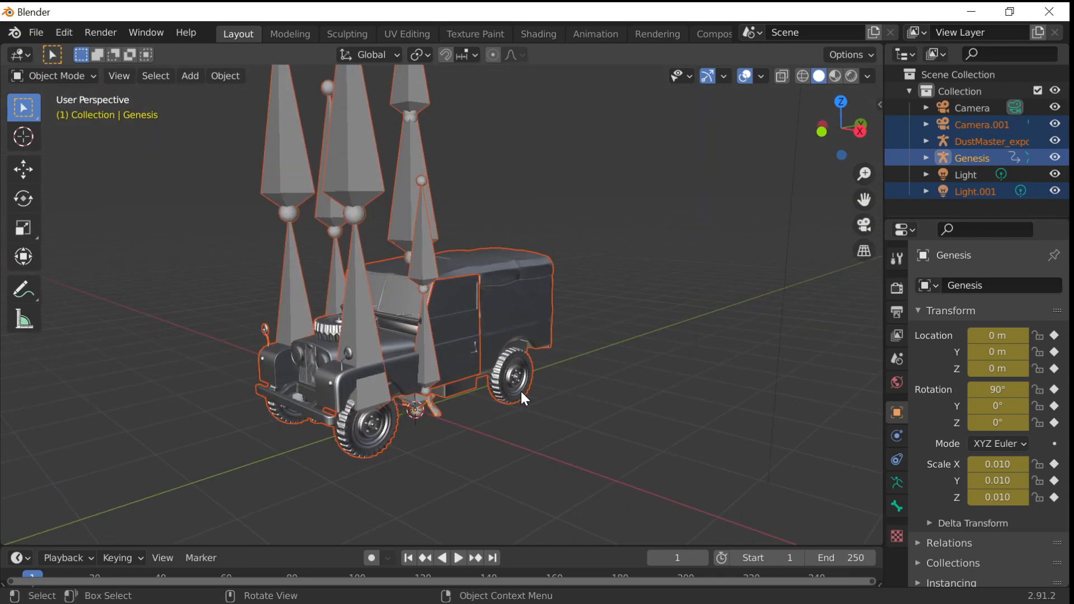
left_click(995, 136)
left_click(927, 142)
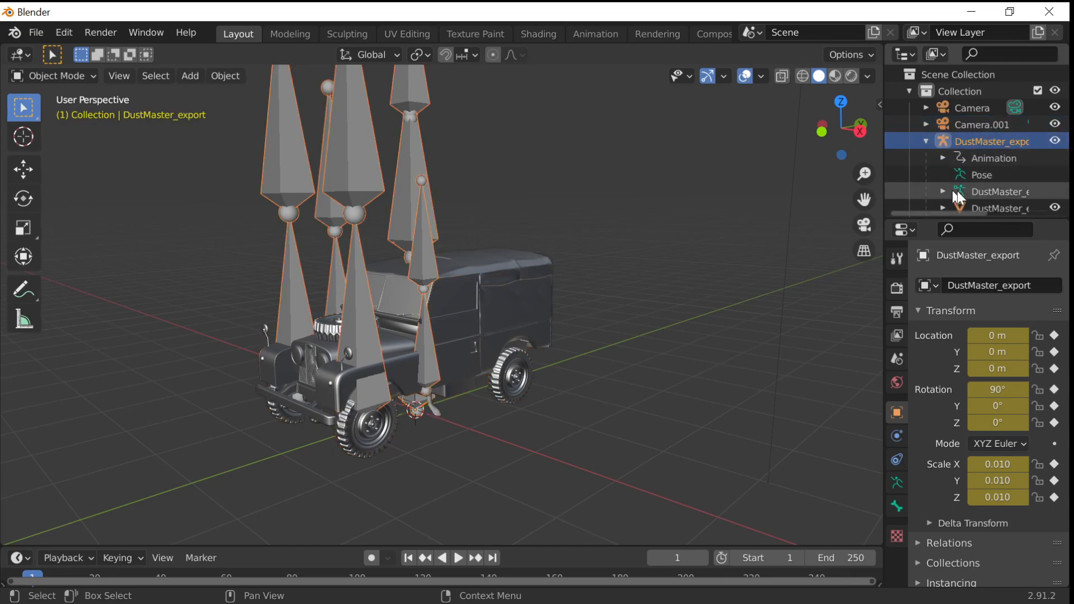
left_click(978, 197)
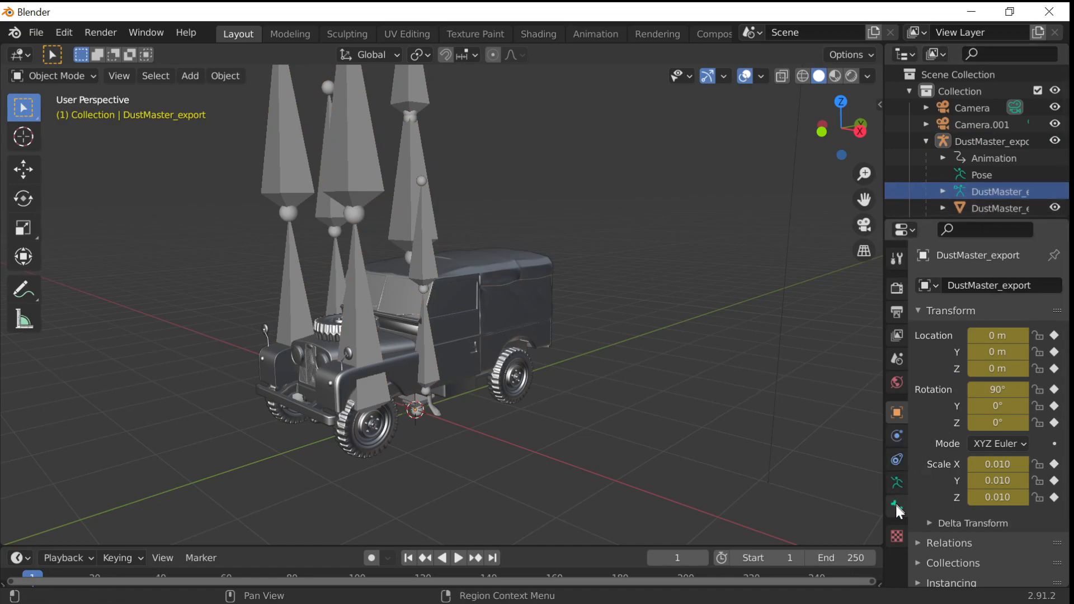
left_click(988, 203)
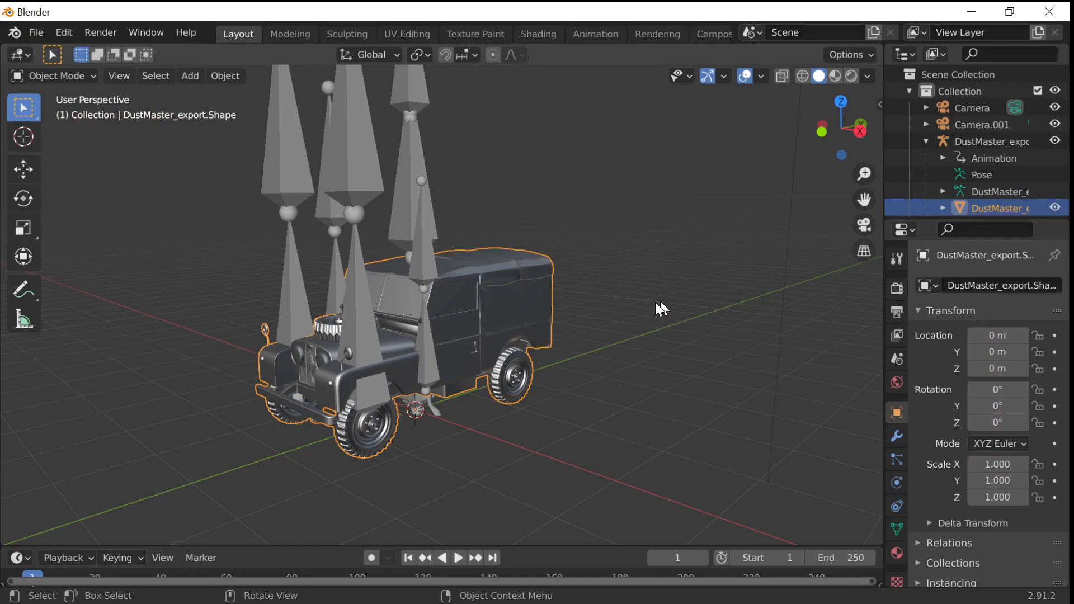
Show the vehicle mesh's vertex groups with their full names readable and make b_Door_Right_1 the active group.
left_click(895, 529)
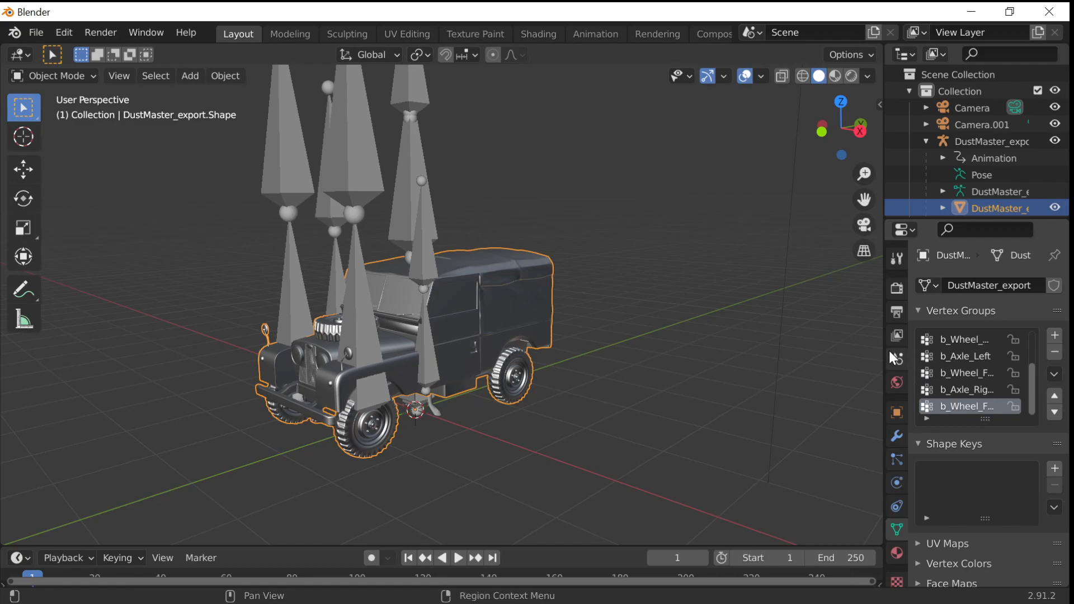
left_click_drag(886, 352, 760, 345)
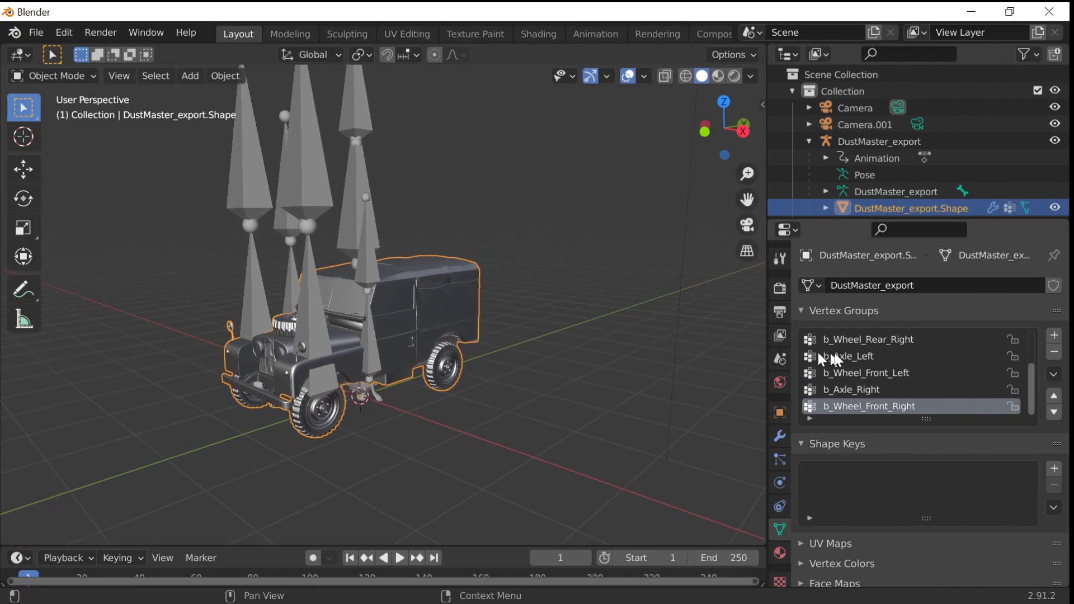
scroll(894, 344, "up", 3)
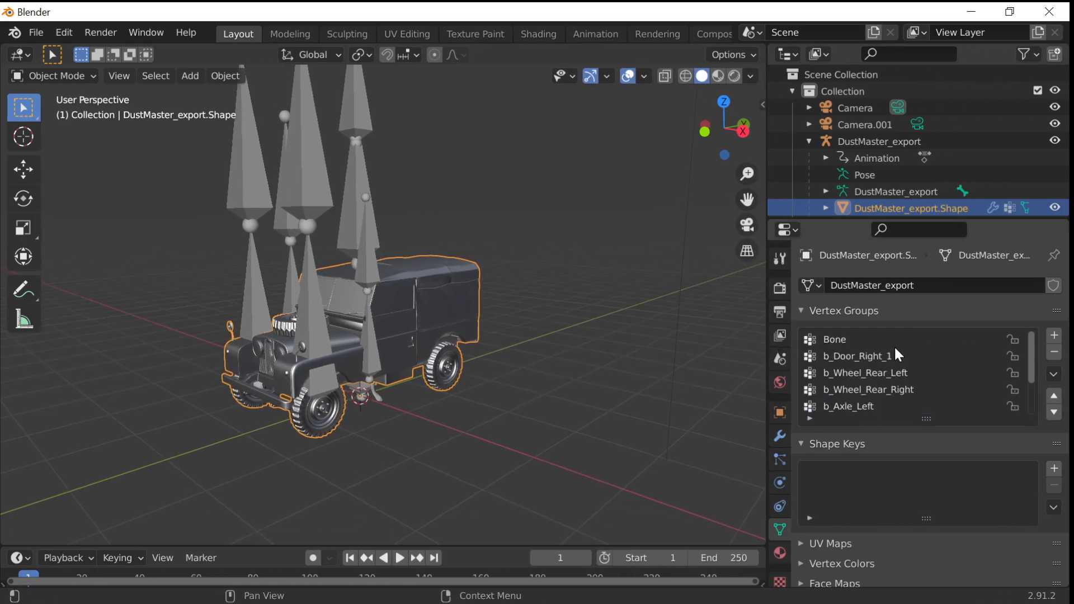
left_click(875, 355)
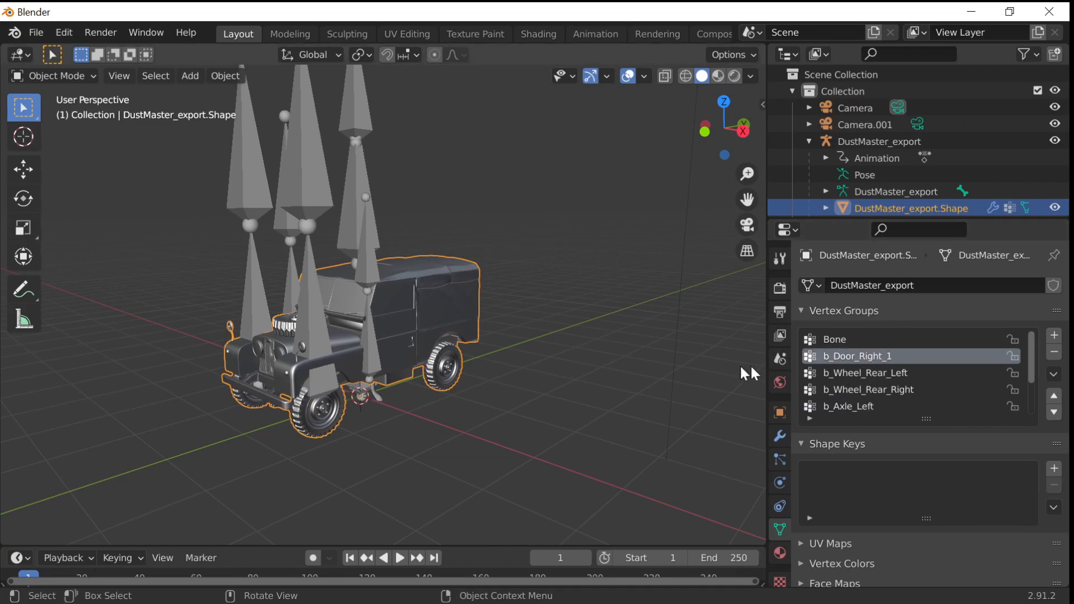
Put the vehicle mesh into Edit Mode and clear the vertex selection.
left_click(85, 78)
left_click(65, 112)
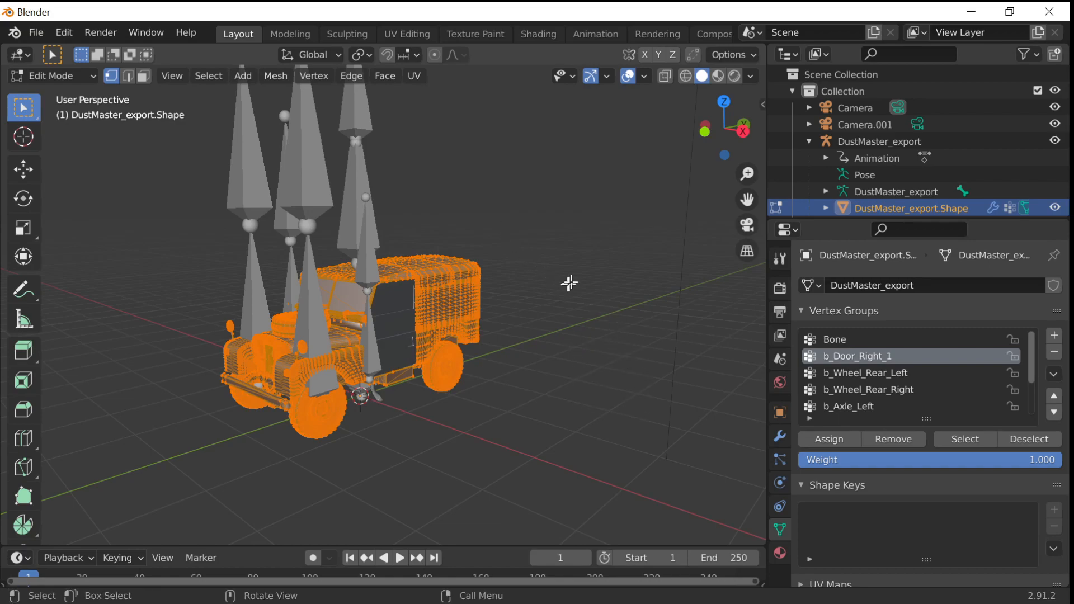
left_click(596, 302)
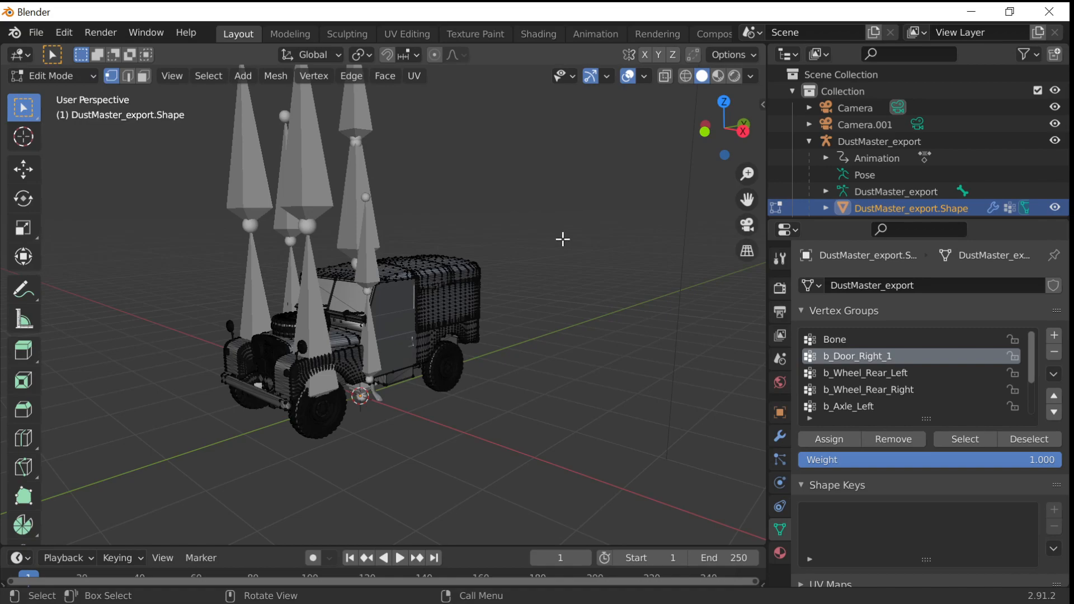
Select the vertices of the b_Door_Right_1 group and separate the selection into its own object.
middle_click_drag(553, 268, 584, 269)
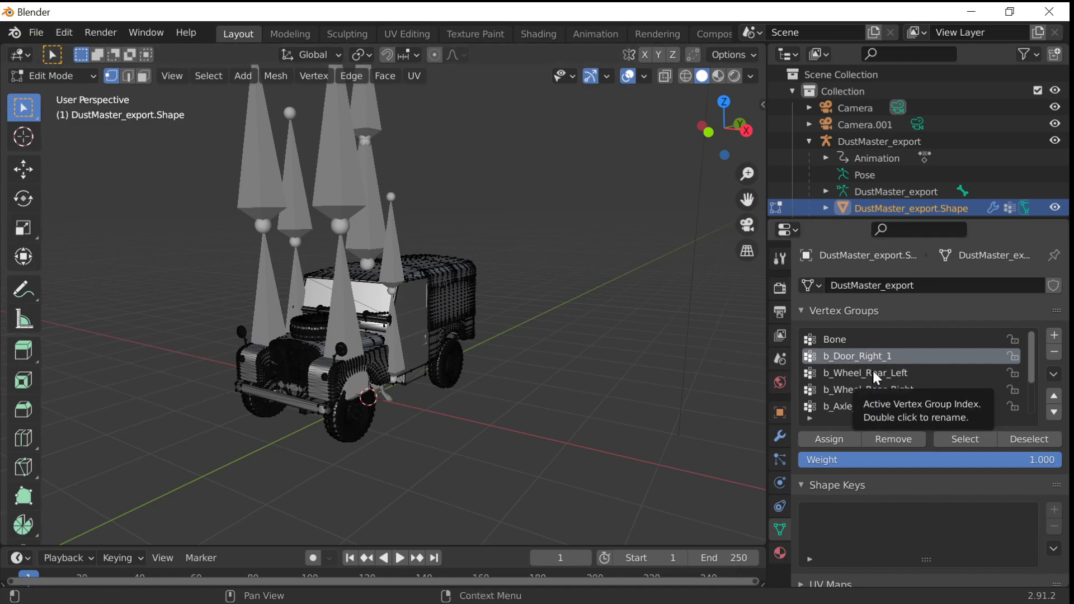
left_click(965, 439)
middle_click_drag(188, 391, 438, 388)
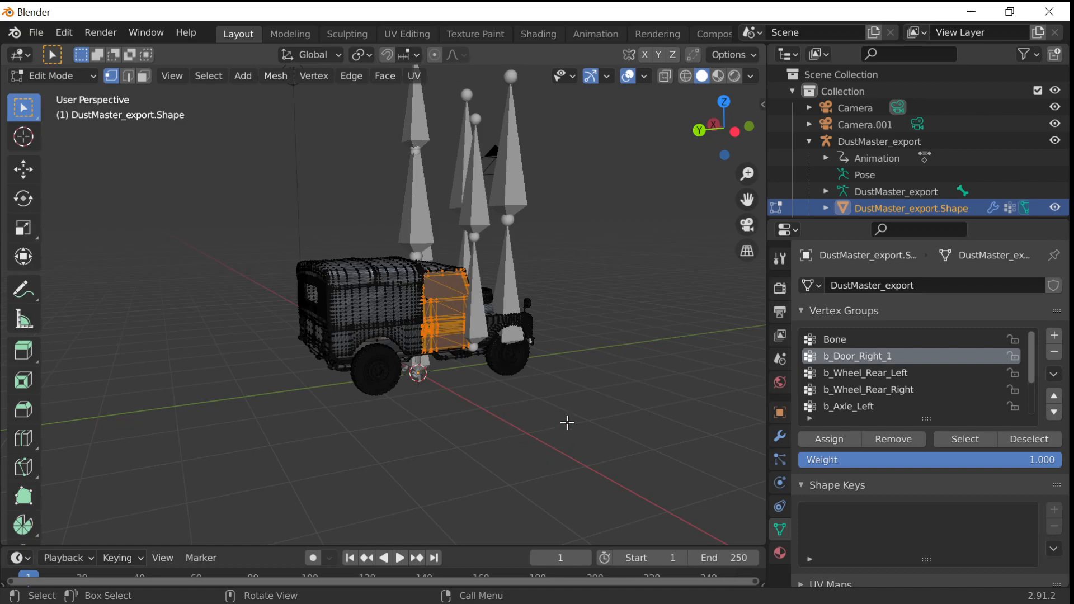
key("p")
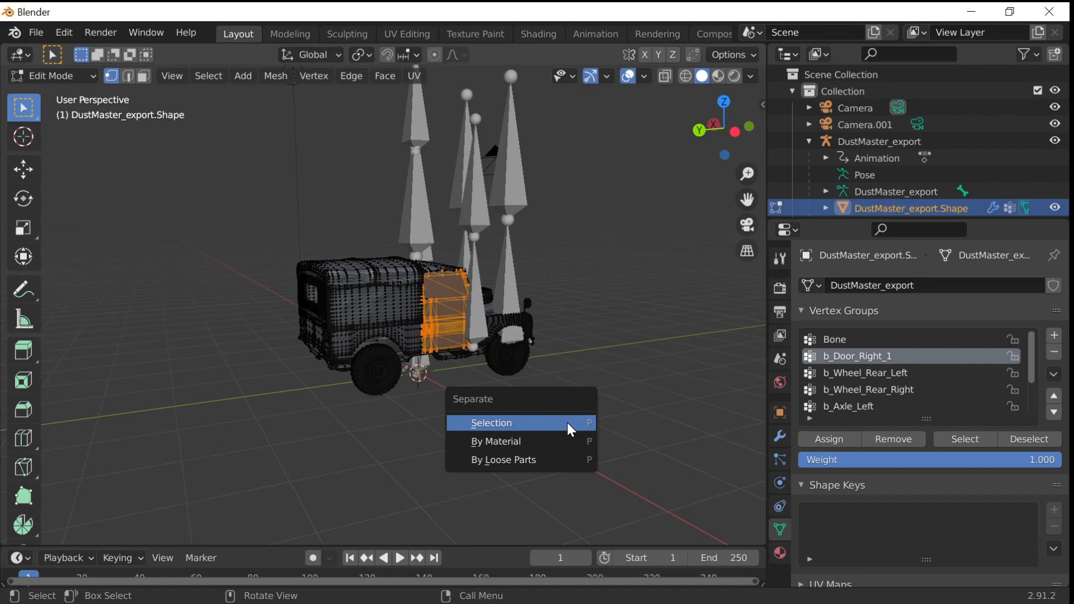
left_click(568, 423)
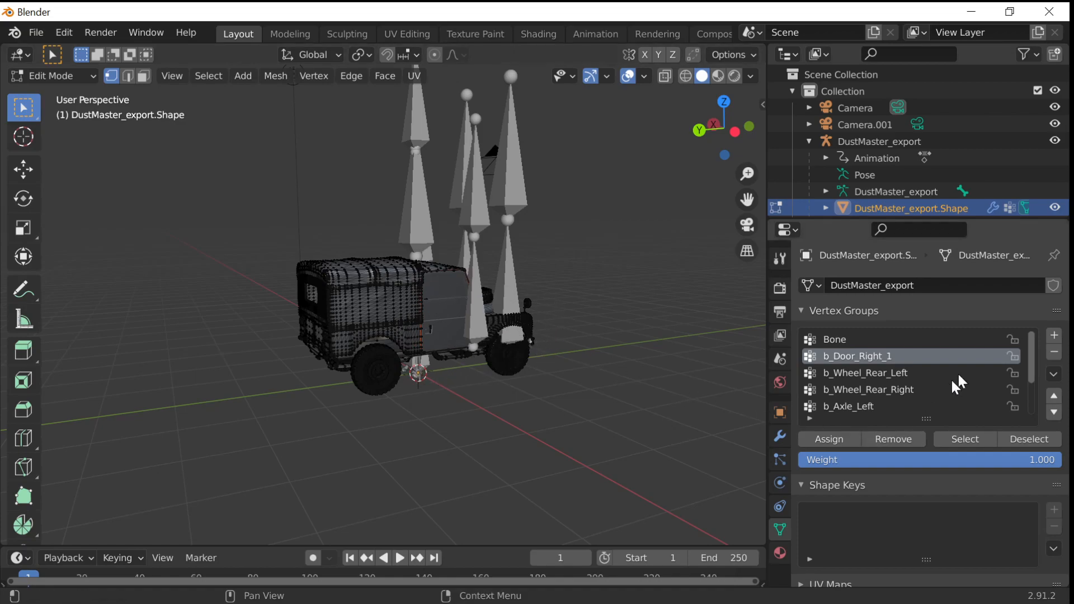
Select any vertices still assigned to b_Door_Right_1 in the vehicle body and delete them.
left_click(954, 436)
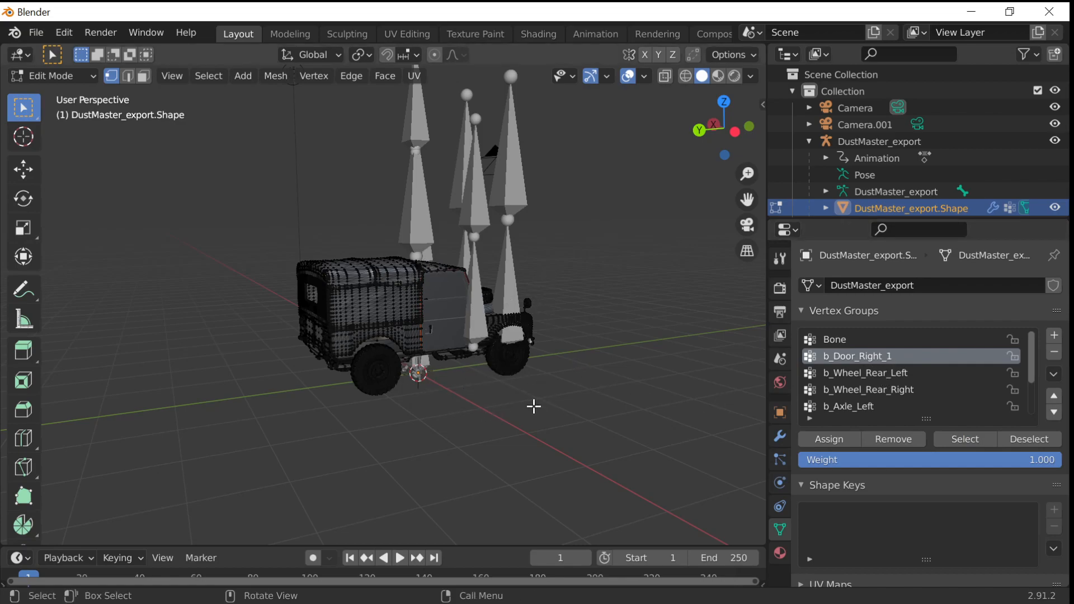
key("x")
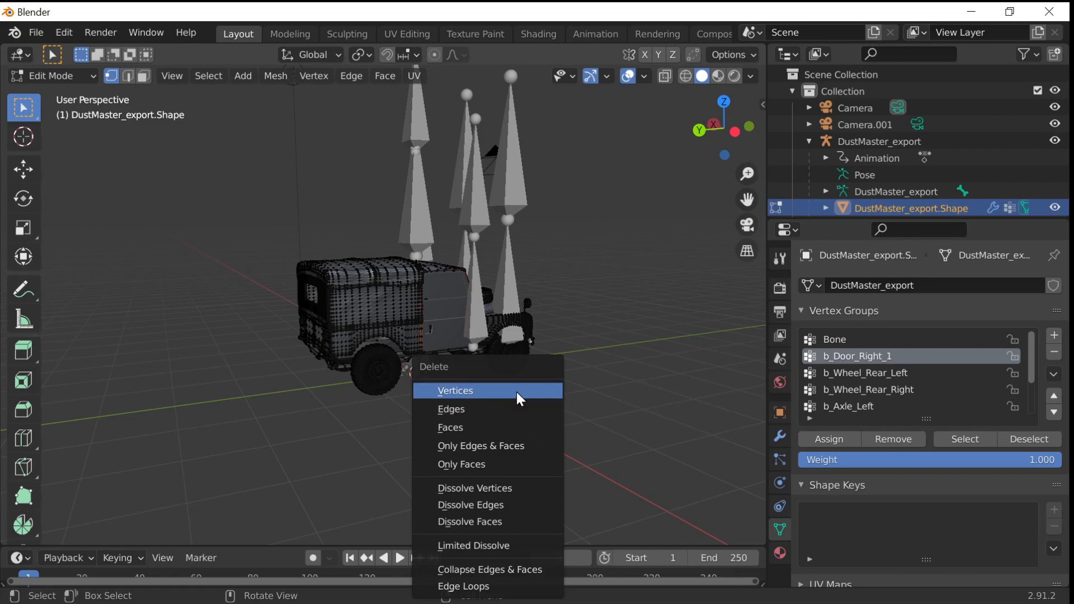
left_click(516, 392)
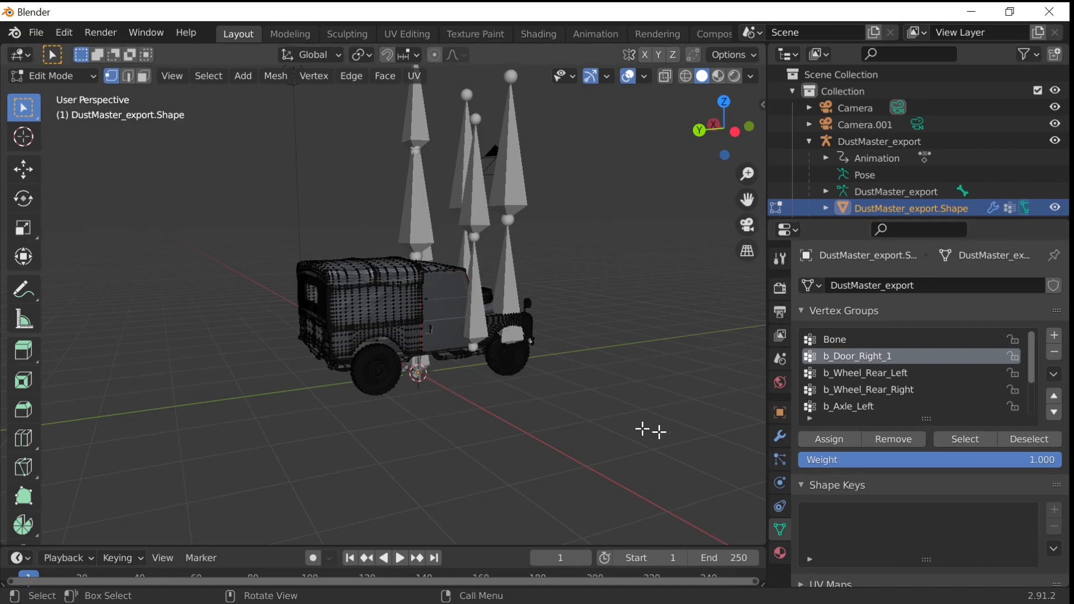
mouse_move(619, 417)
middle_mouse_down()
mouse_move(400, 424)
mouse_move(263, 394)
mouse_move(451, 427)
mouse_move(573, 422)
mouse_move(295, 407)
mouse_move(570, 412)
mouse_move(621, 403)
mouse_move(620, 419)
middle_mouse_up()
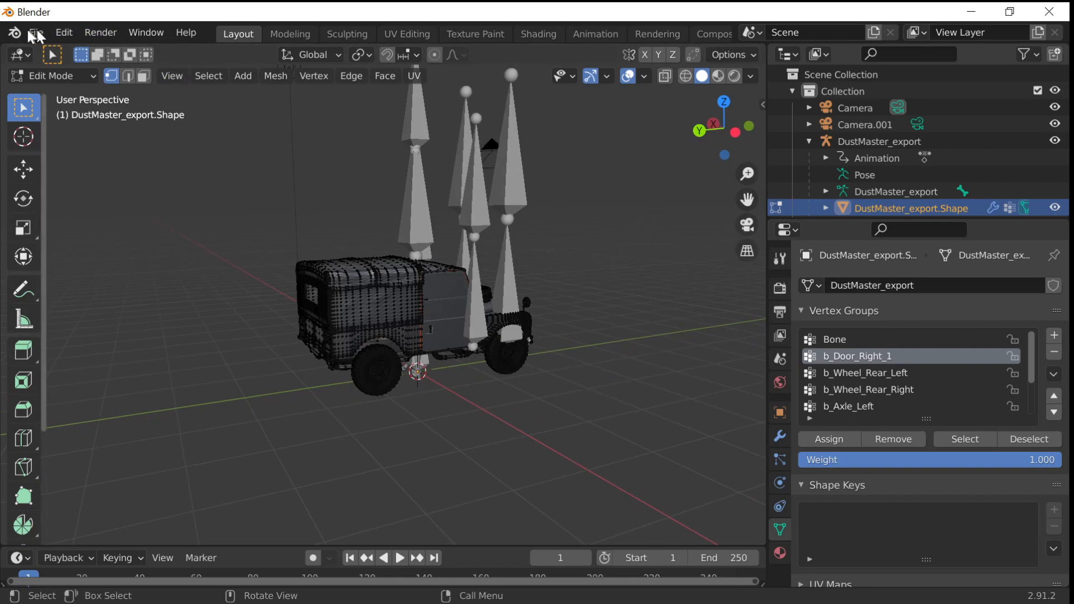
Export the scene as FBX into the Documents\Exports folder, overwriting DustBlend.fbx.
left_click(38, 31)
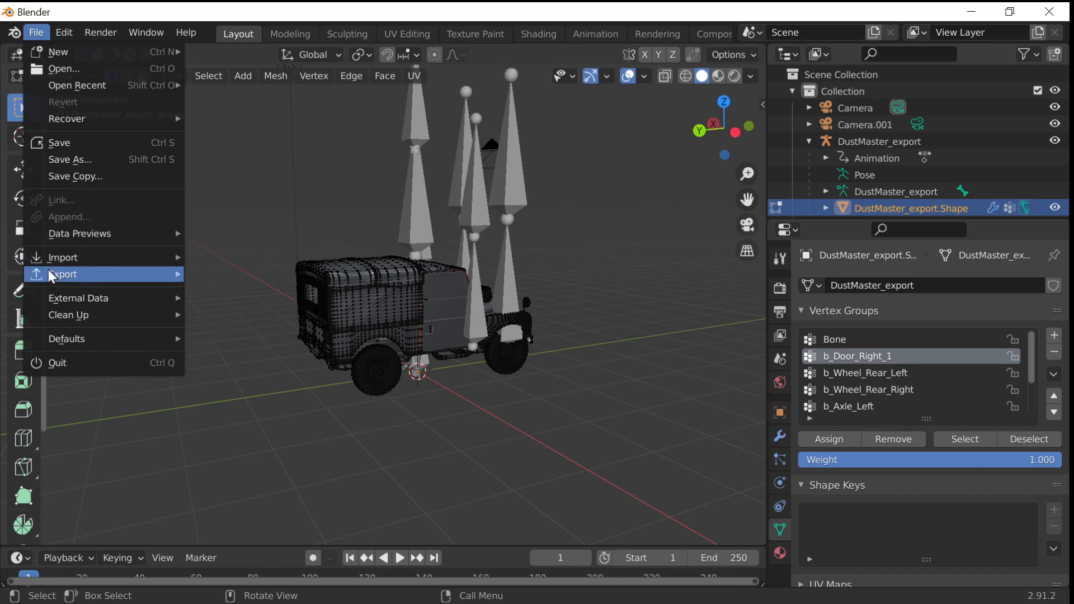
mouse_move(79, 275)
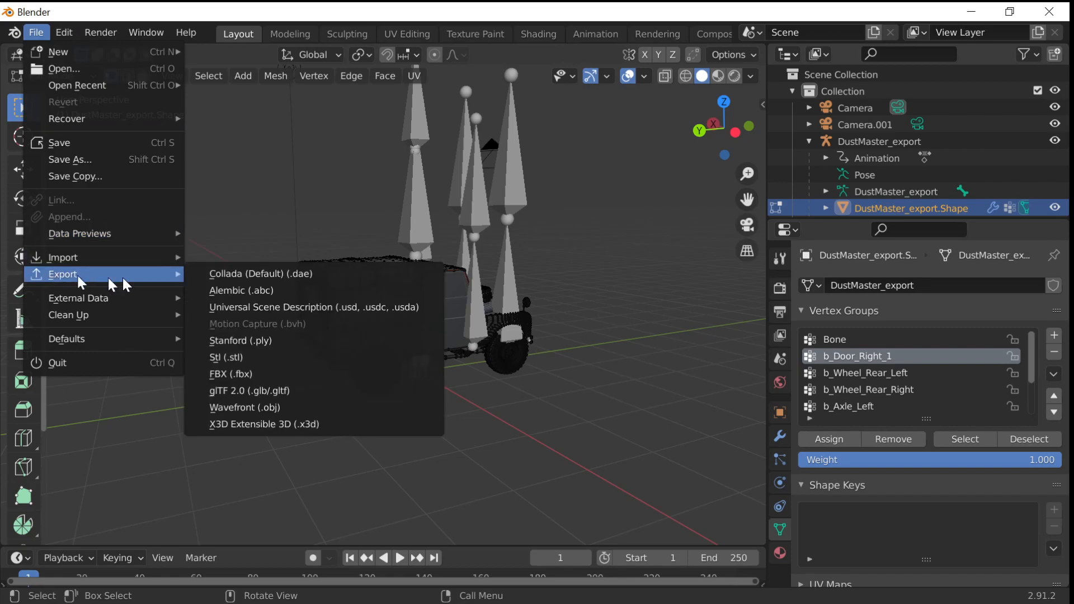
left_click(272, 375)
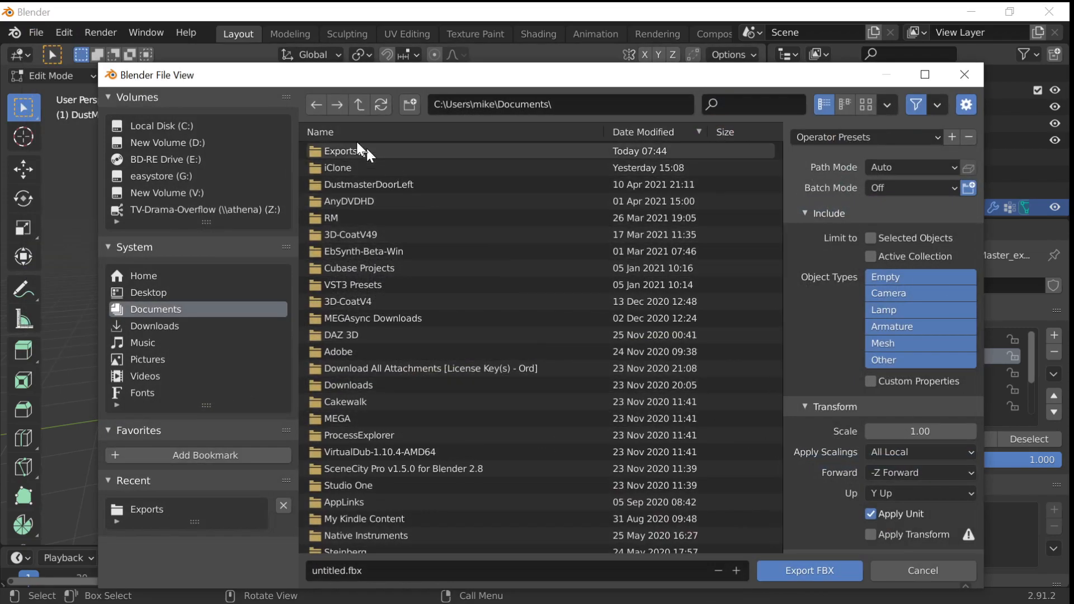
left_click(357, 149)
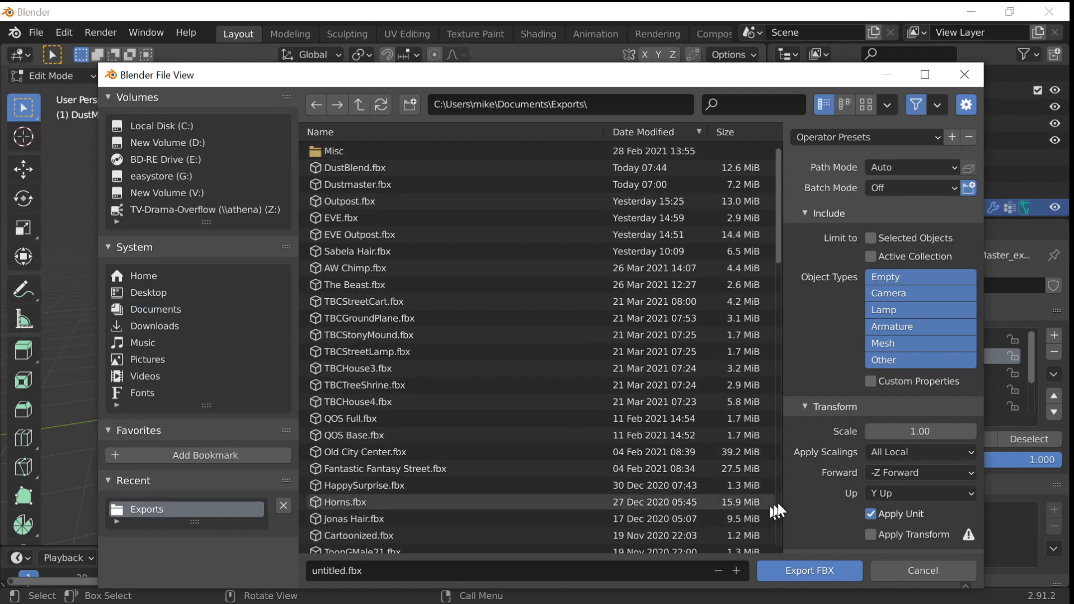
left_click(318, 170)
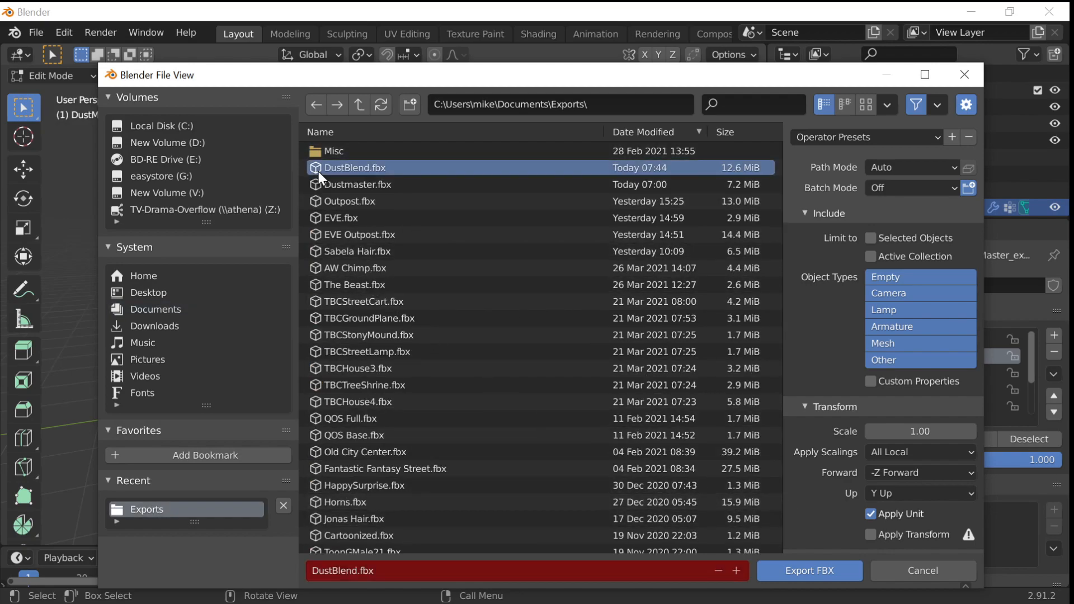
left_click(790, 569)
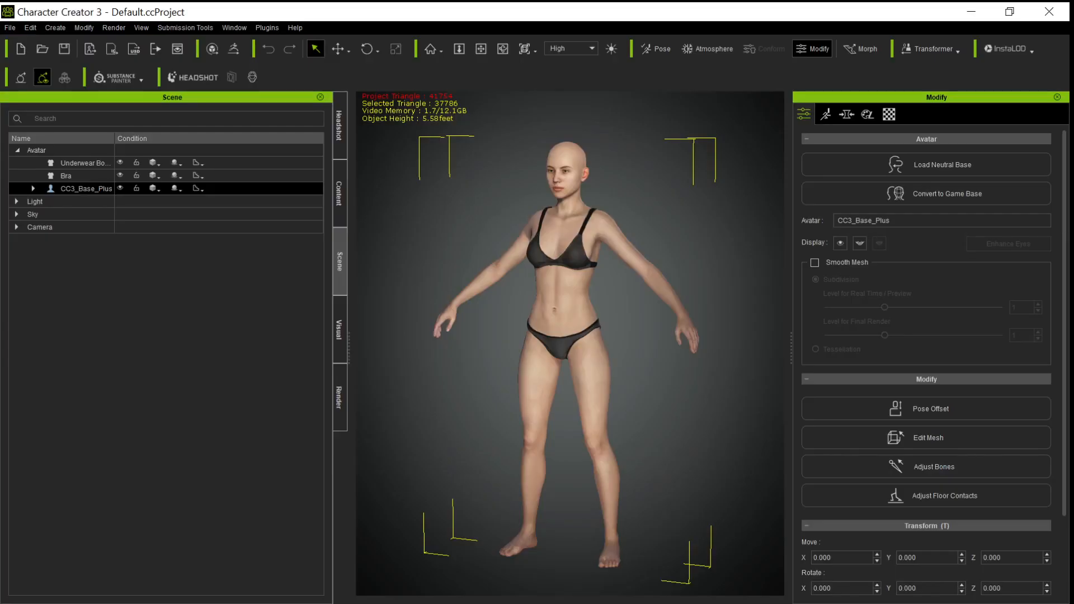
In Character Creator 3, import DustBlend.fbx through the CC3 Transformer with Advanced texture loading, accepting all three DustMaster parts as accessories.
left_click(938, 49)
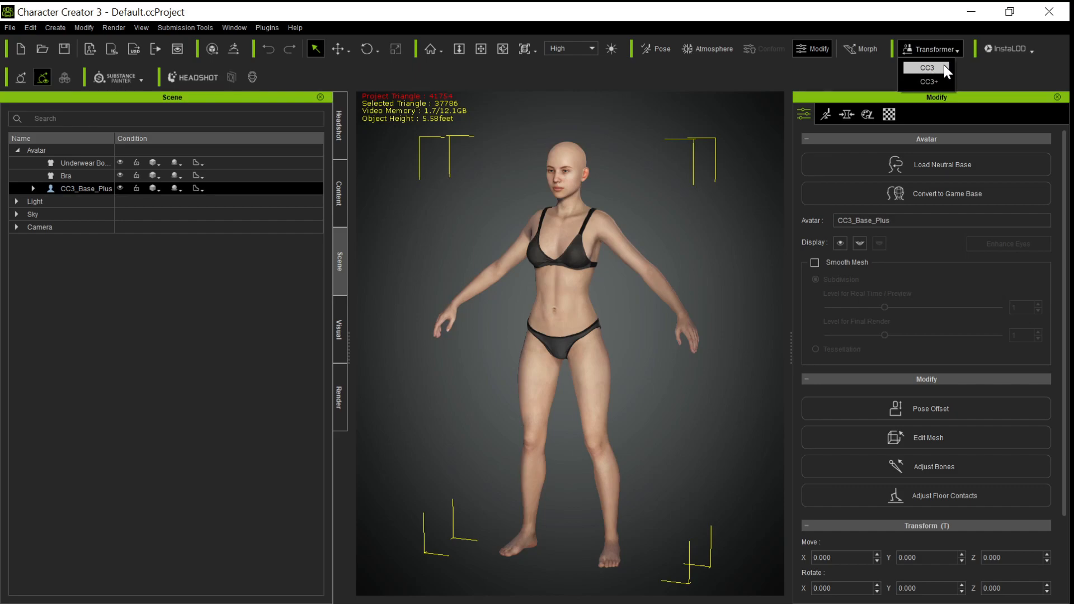
left_click(938, 68)
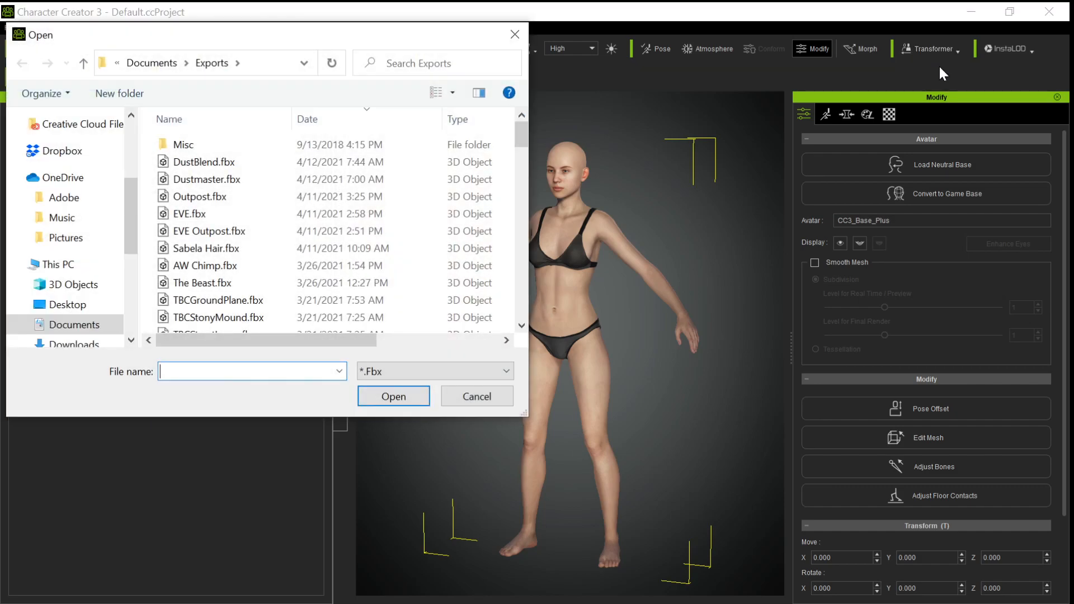
left_click(178, 167)
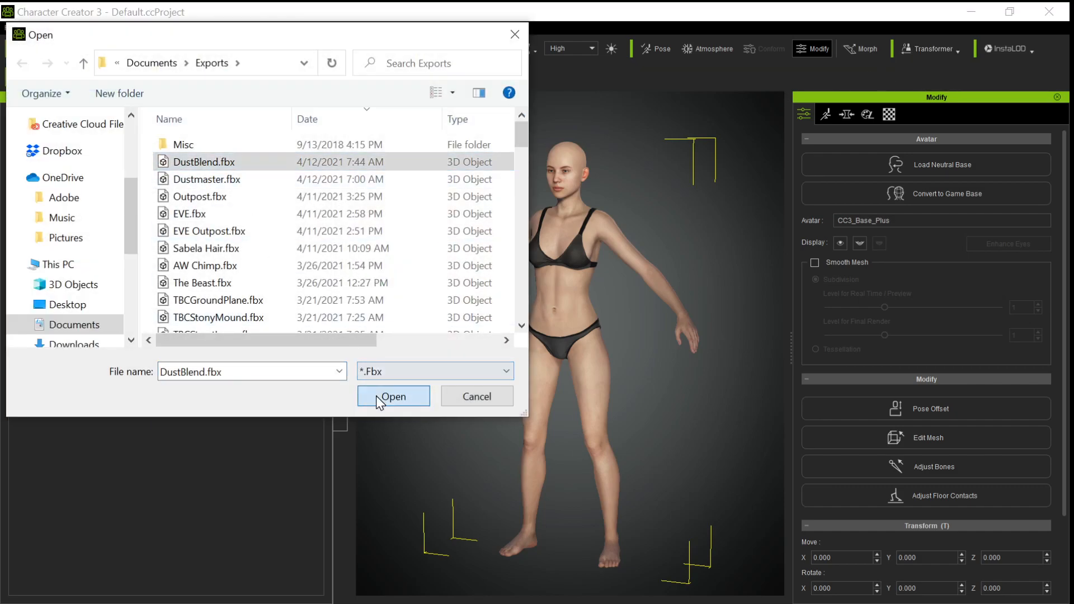
left_click(375, 396)
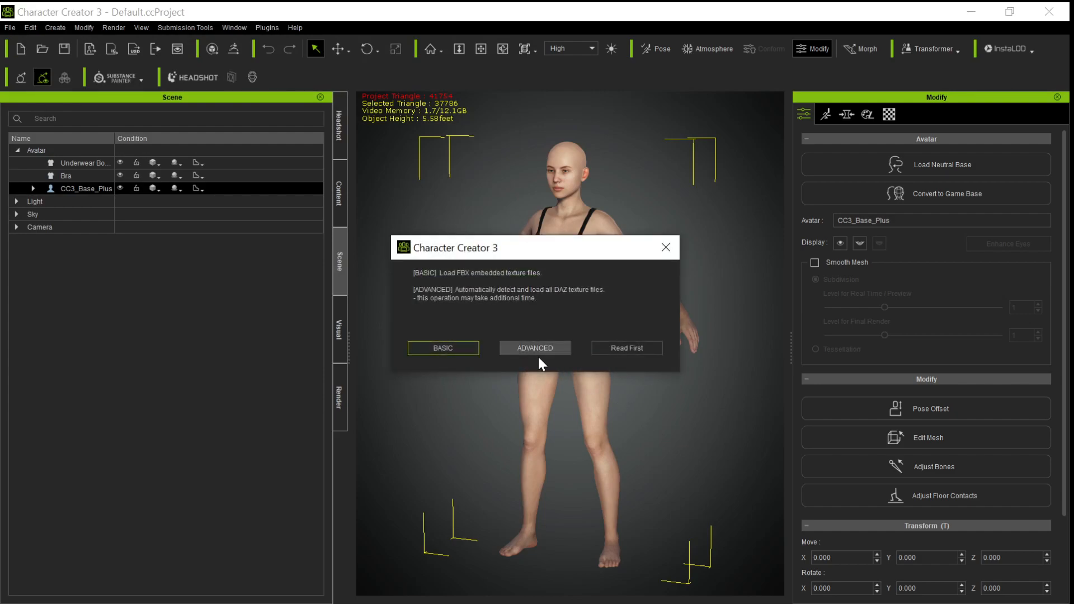
left_click(537, 353)
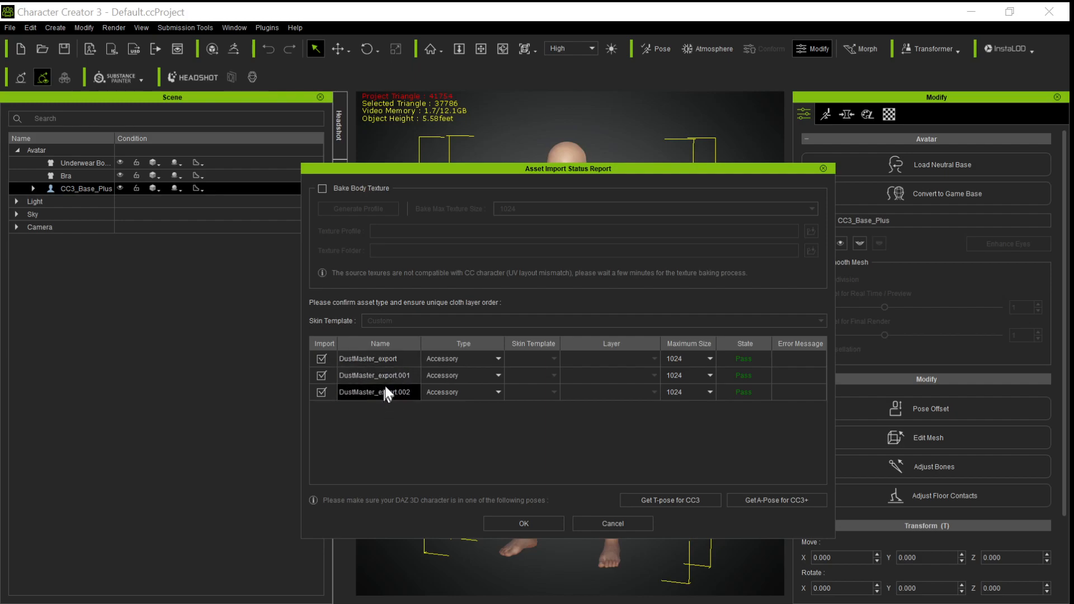
left_click(531, 522)
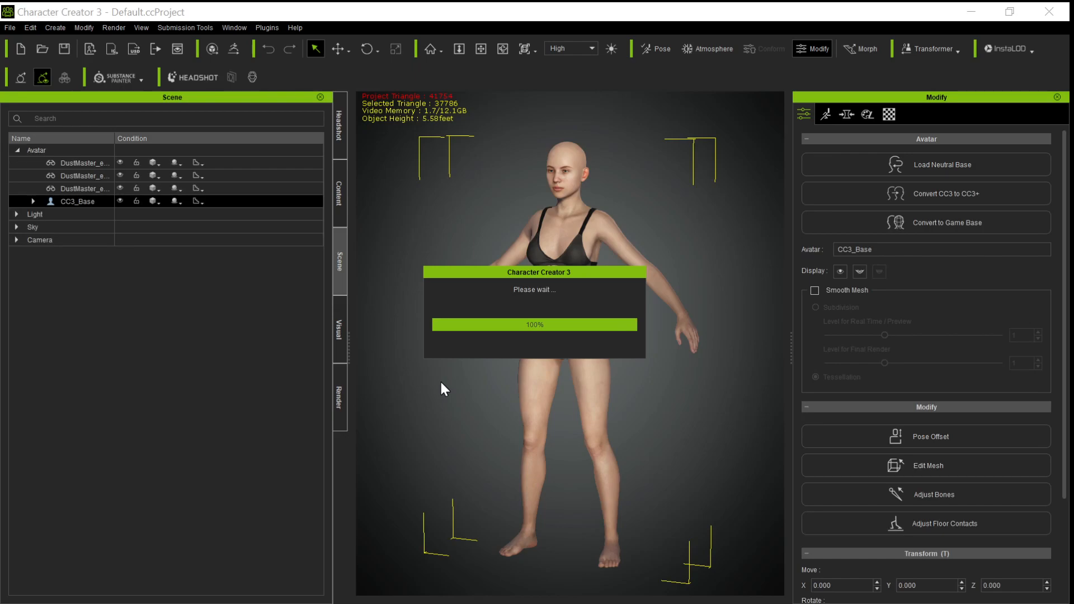
Check the whole imported vehicle and send the character to iClone.
scroll(457, 369, "down", 5)
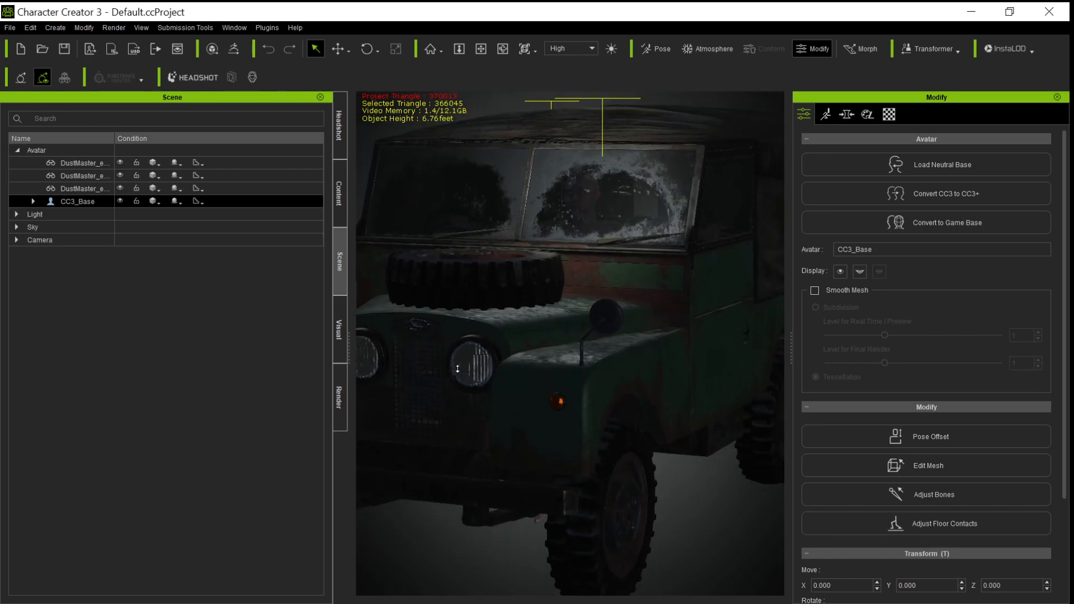
scroll(458, 369, "down", 4)
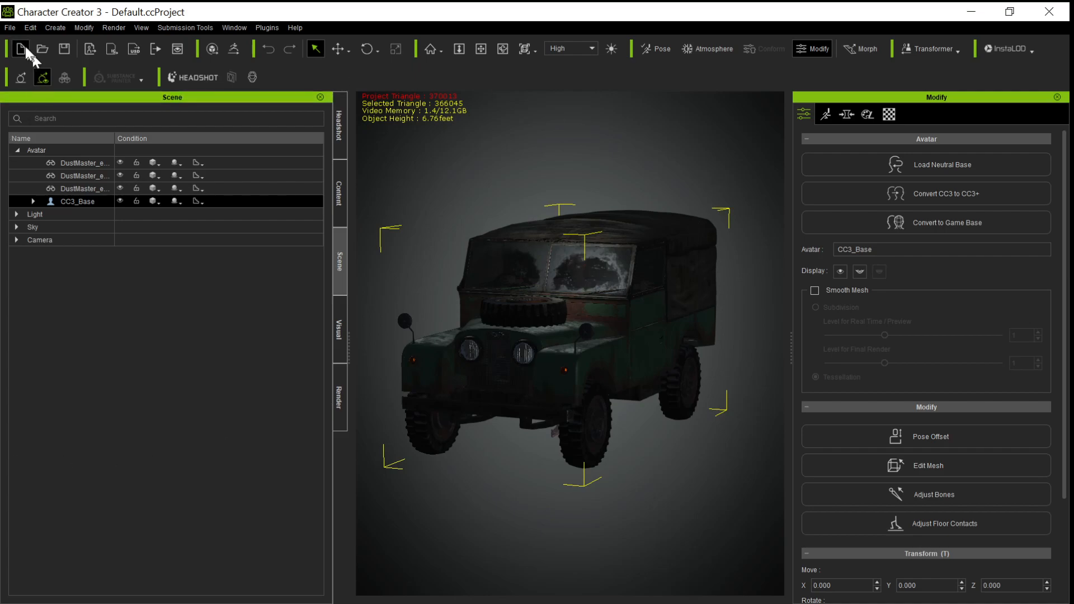
left_click(12, 28)
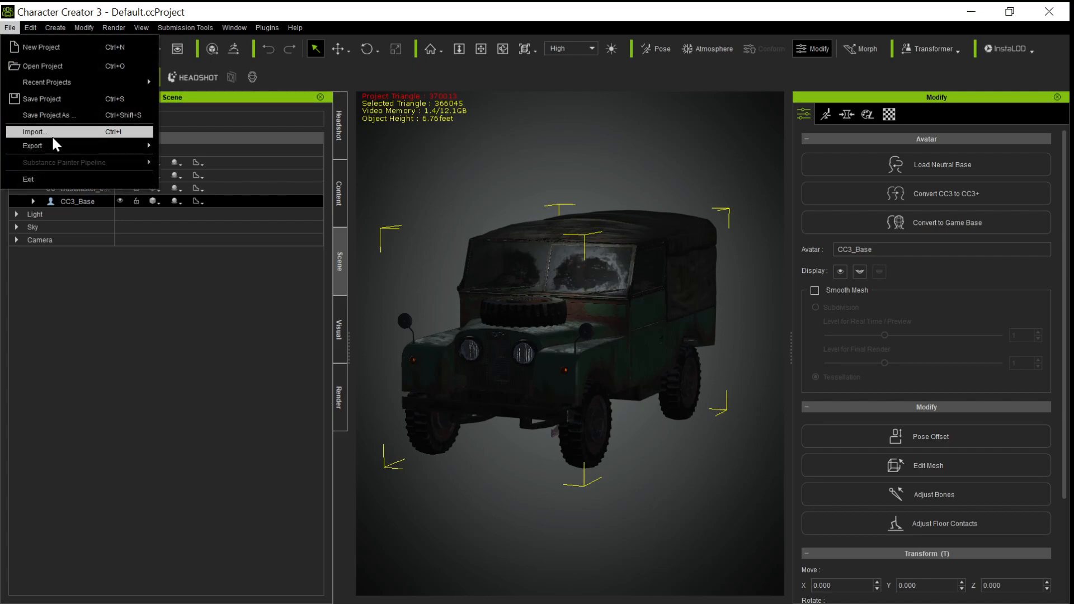
mouse_move(96, 146)
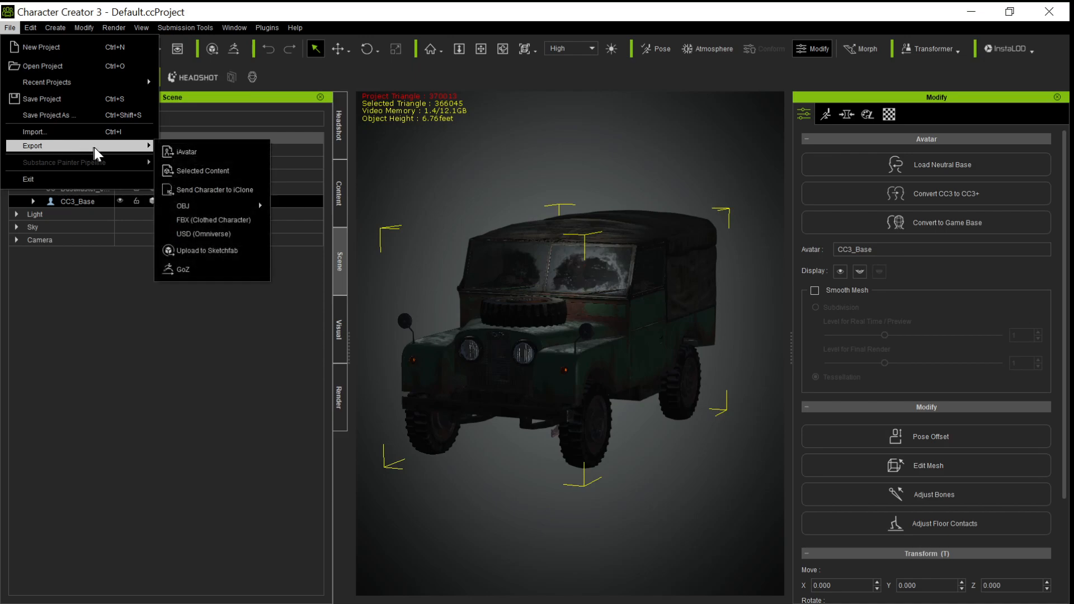
left_click(217, 190)
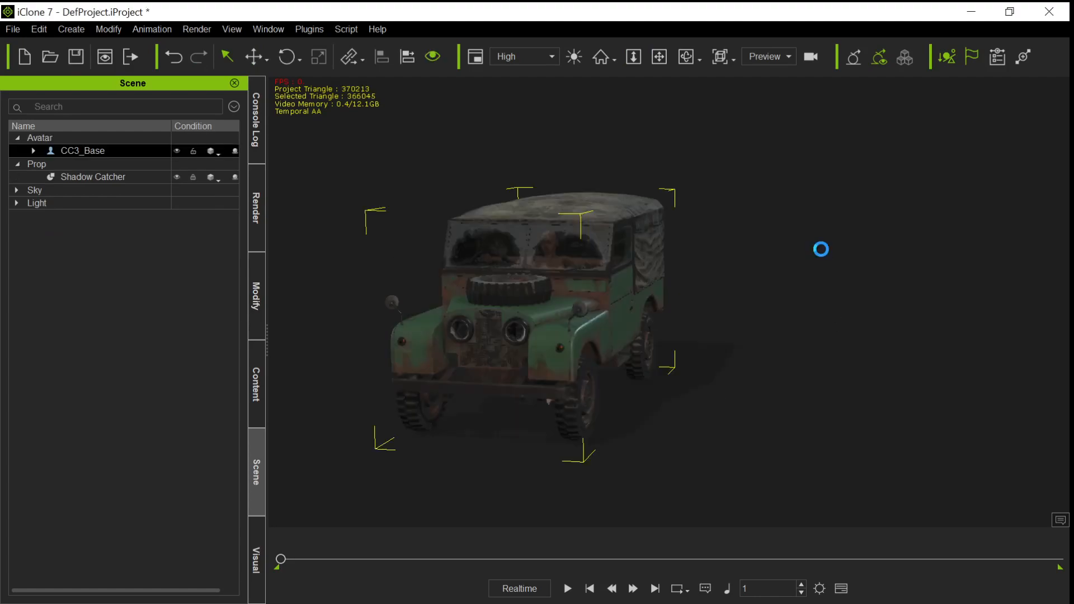
In iClone, select the three DustMaster_export accessories under CC3_Base and detach them from the avatar.
left_click(33, 151)
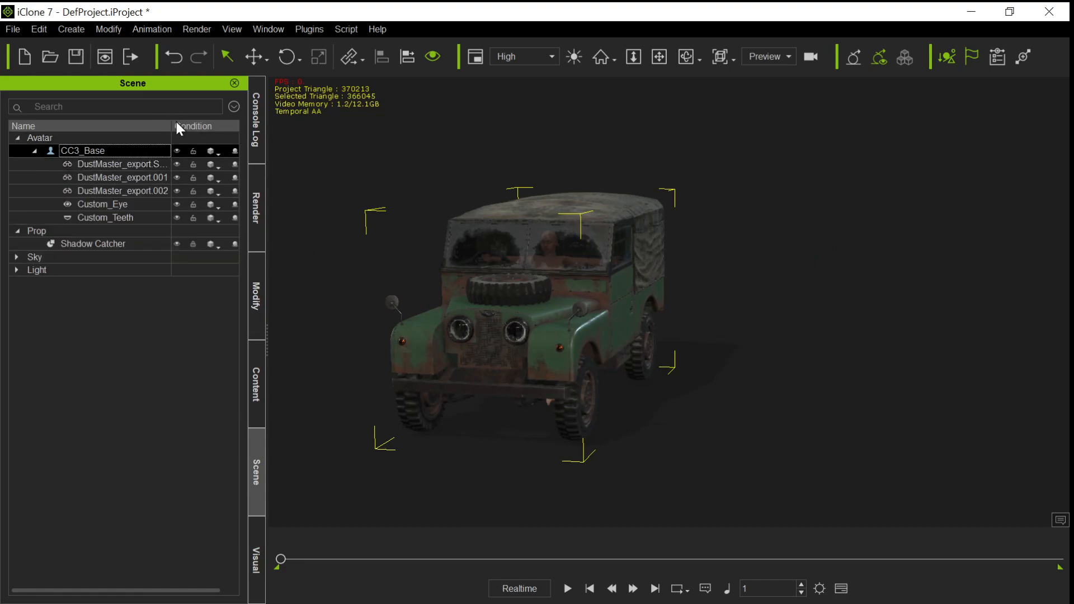
left_click_drag(171, 122, 197, 122)
left_click_drag(148, 166, 139, 194)
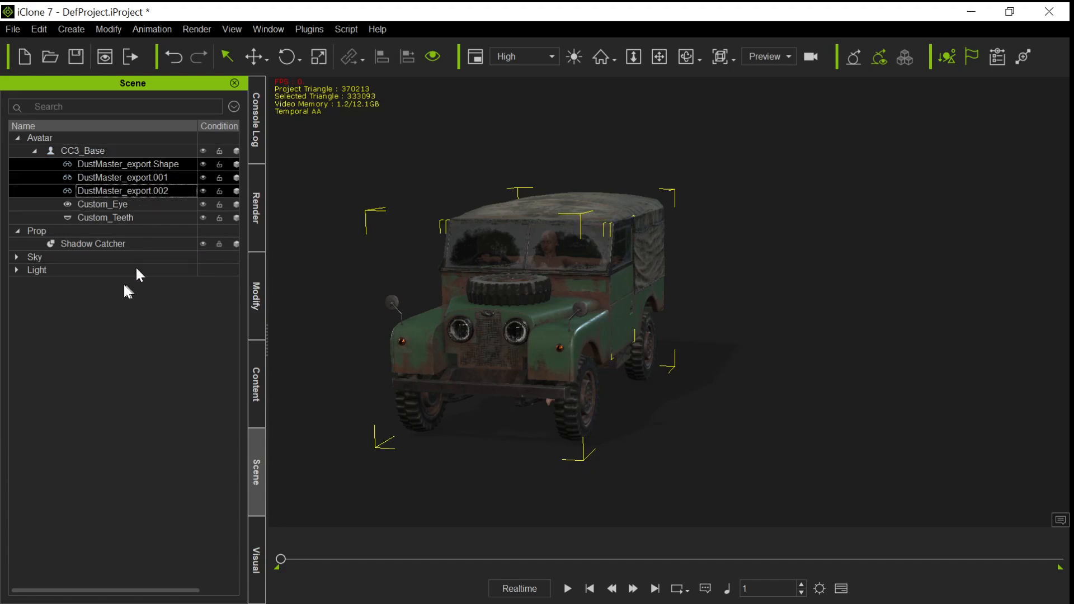
left_click(256, 323)
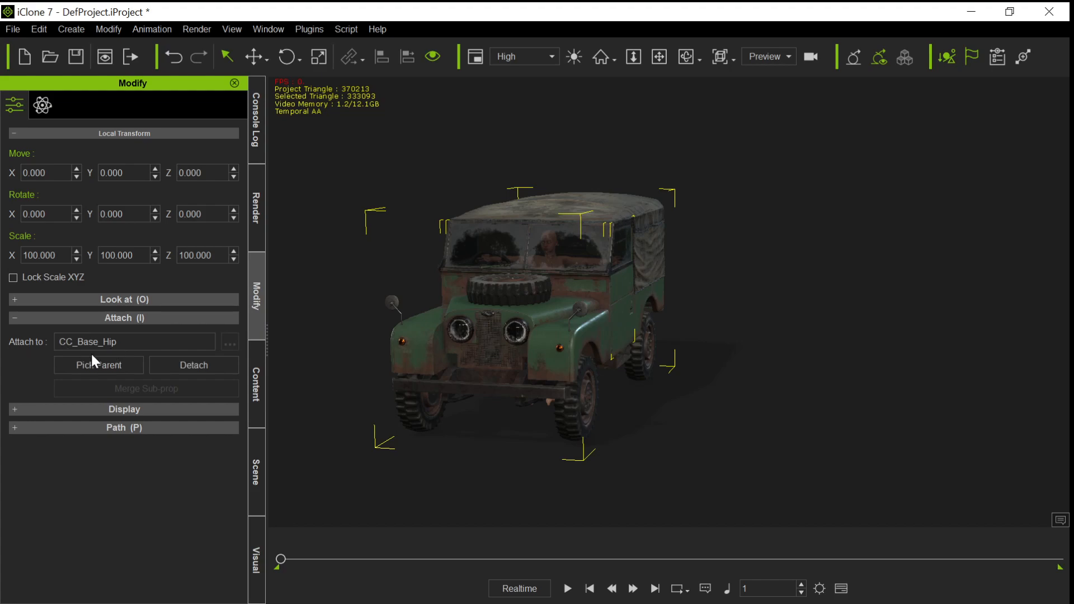
left_click(192, 365)
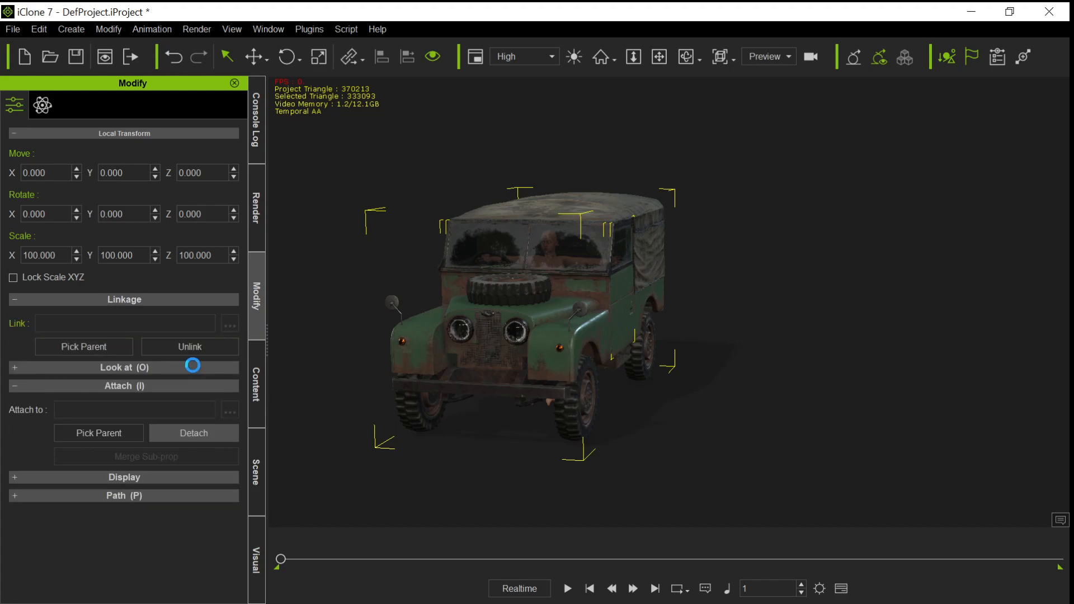
Delete the CC3_Base avatar from the scene, keeping the detached vehicle props.
left_click(254, 475)
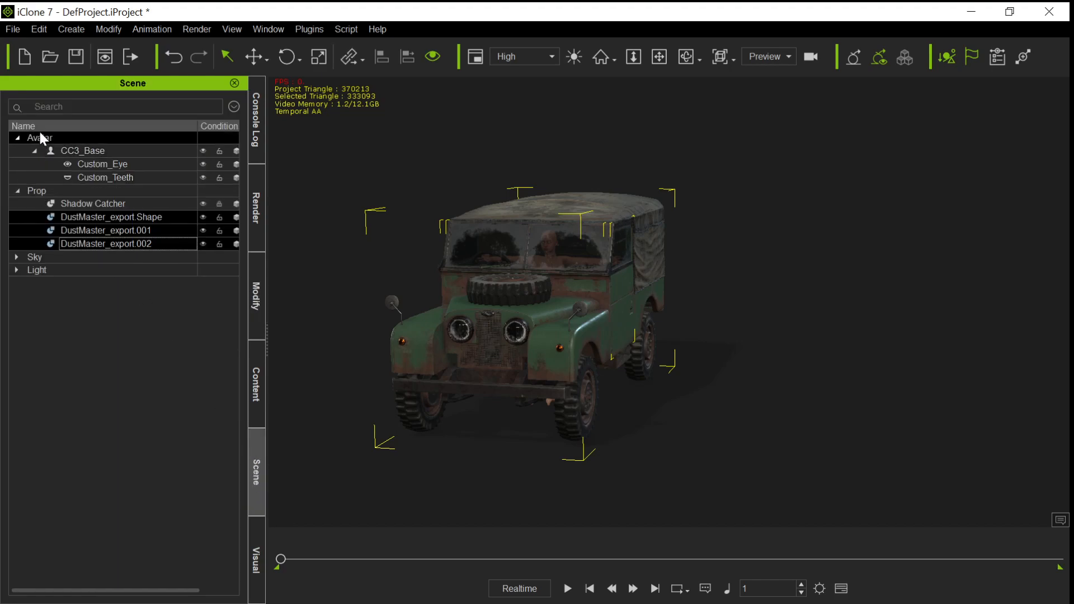
left_click(59, 150)
key("Delete")
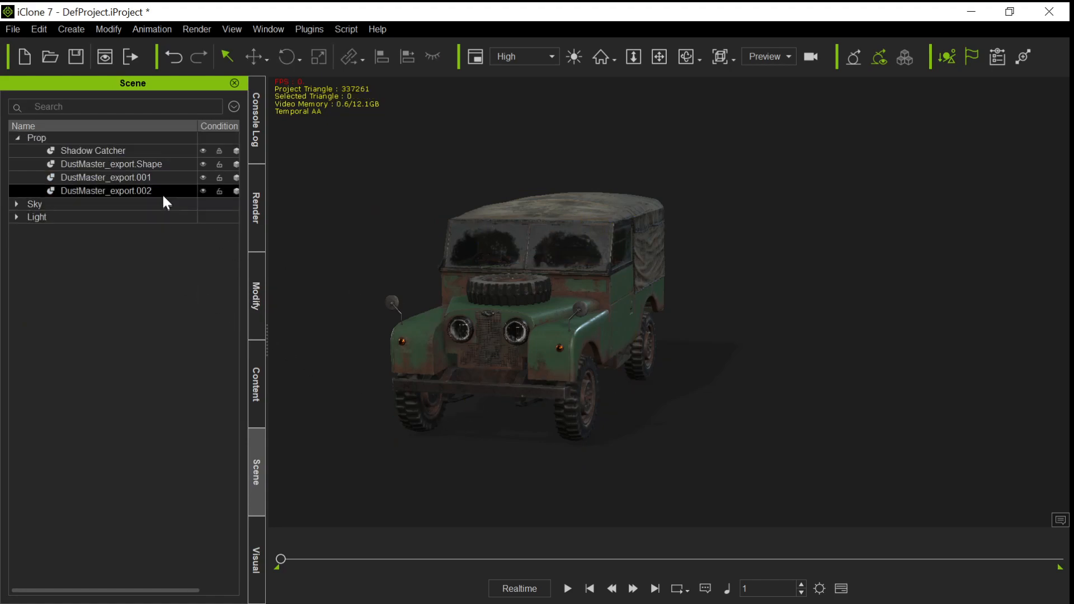
Rename the DustMaster_export.Shape prop as Dustmaster.
double_click(167, 166)
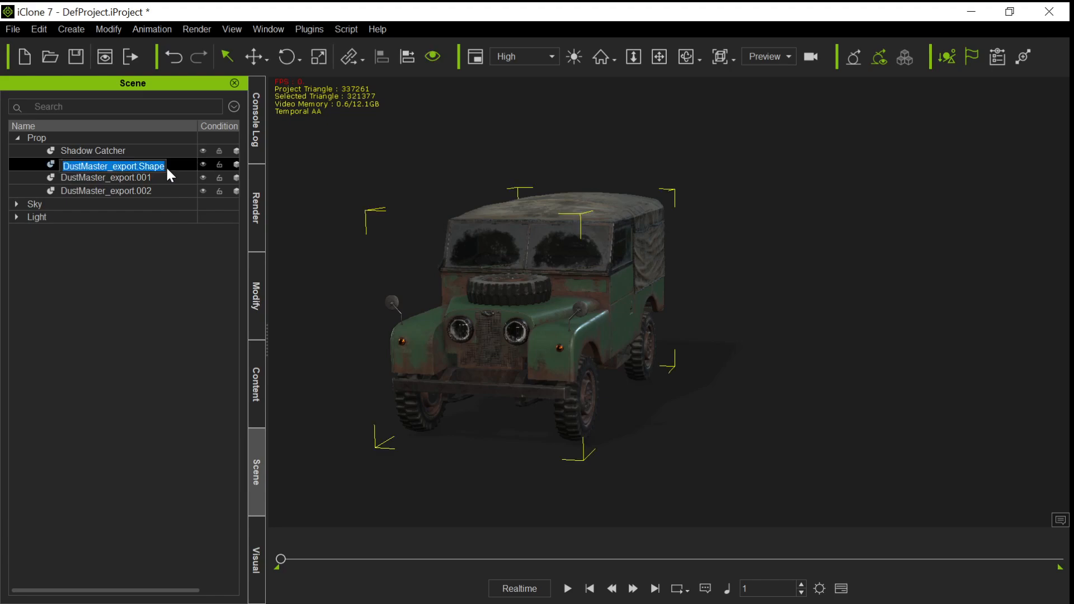
type("Dustmaster")
key("Return")
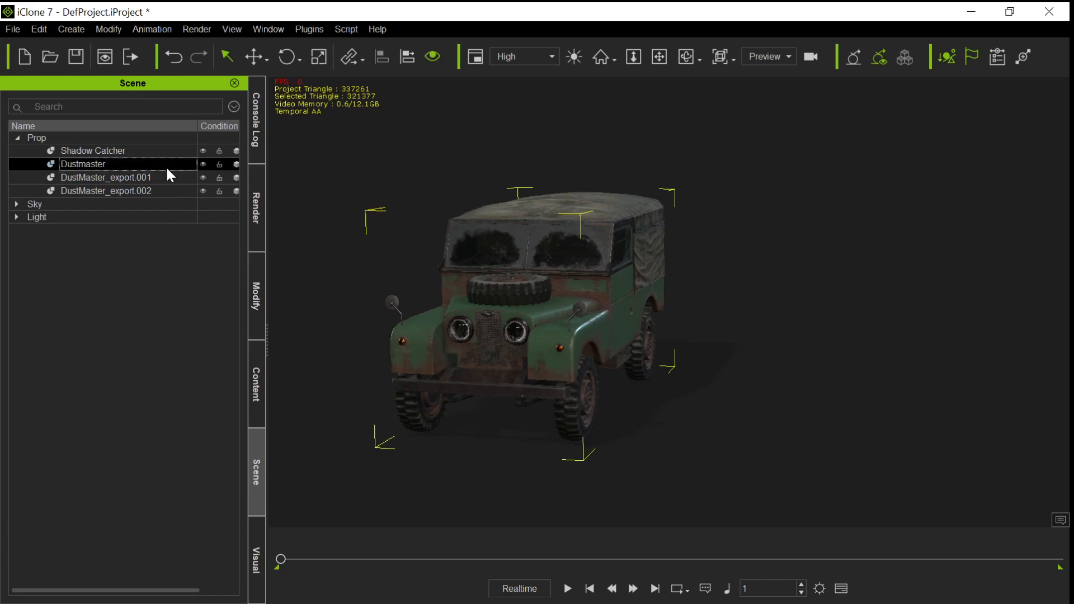
Rename DustMaster_export.001 as Left Door and DustMaster_export.002 as Right Door.
left_click(168, 177)
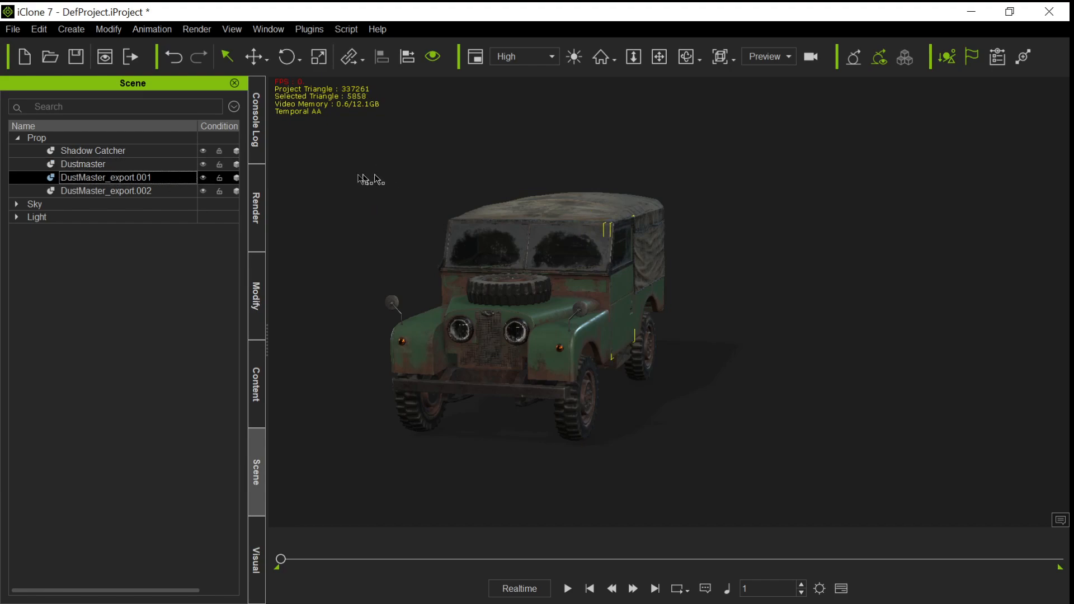
double_click(182, 176)
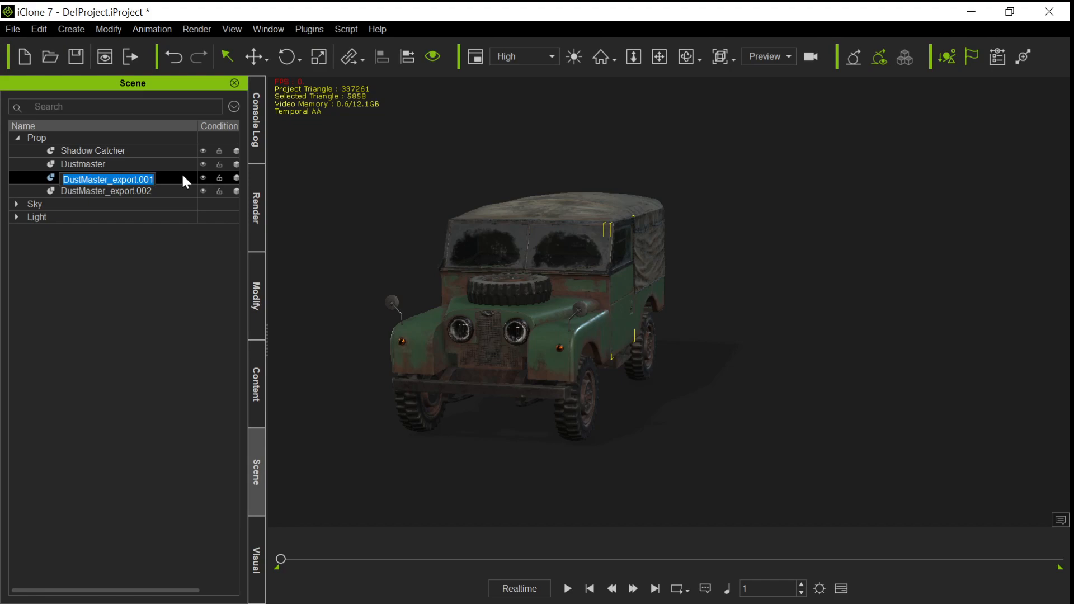
type("Left Door")
key("Return")
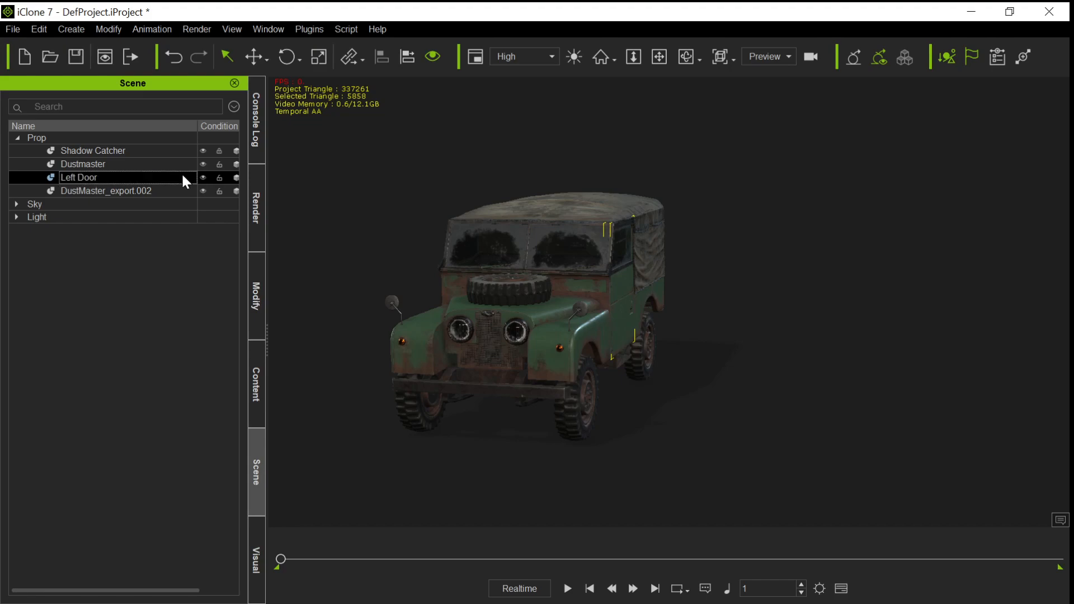
left_click(111, 191)
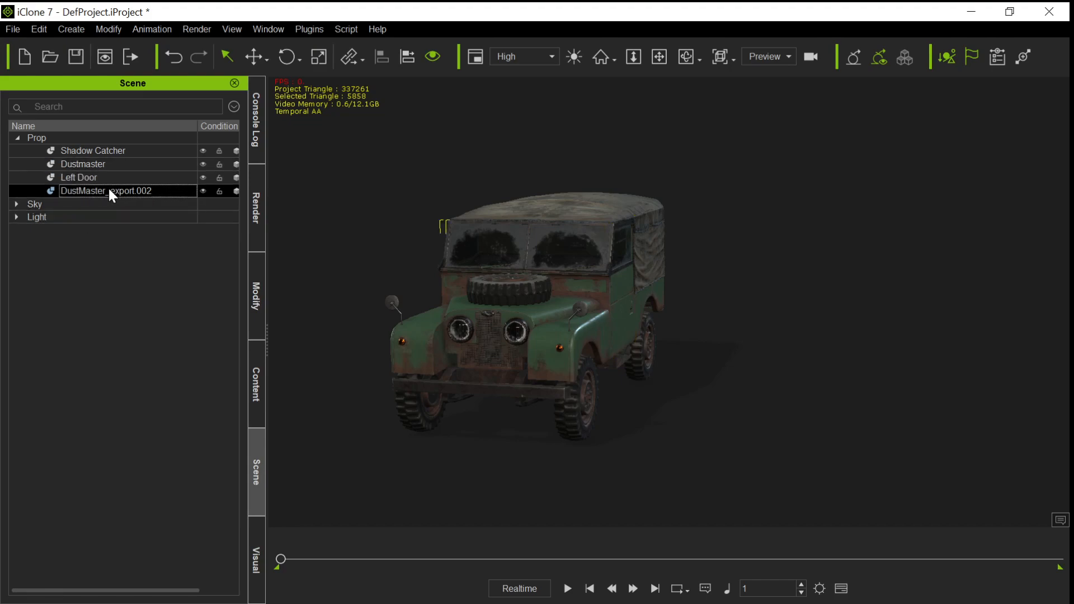
double_click(111, 191)
type("Right Door")
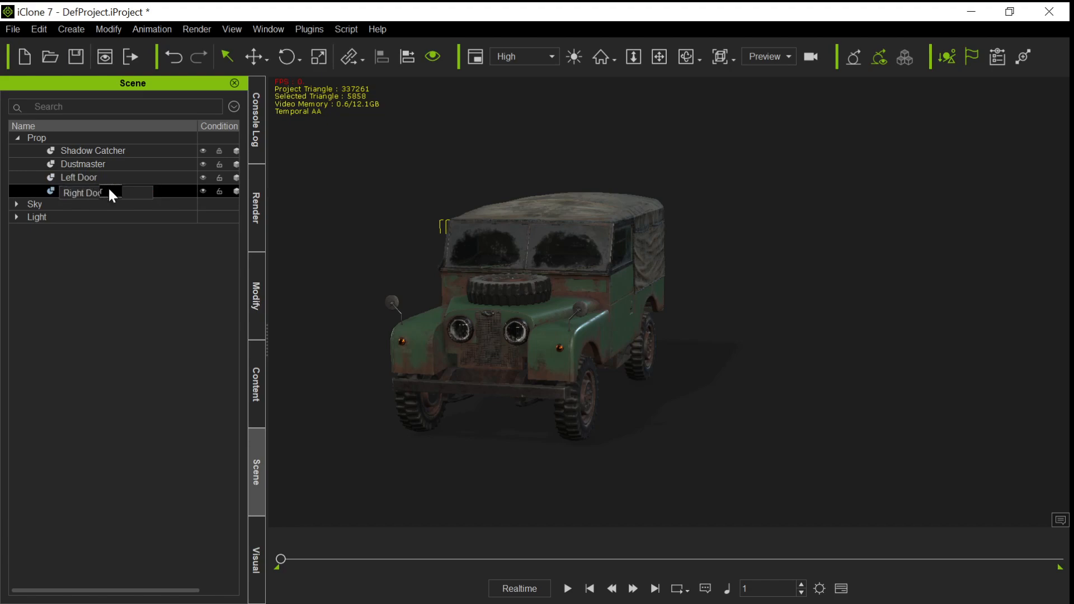
key("Return")
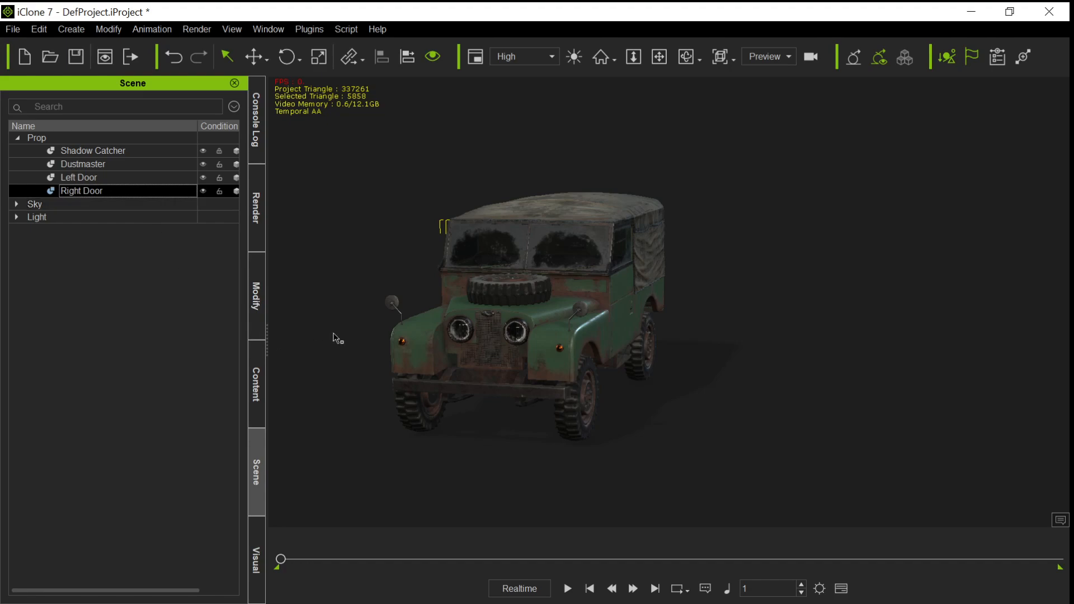
Attach the Right Door prop to the Dustmaster vehicle as its parent.
key("x")
right_click_drag(331, 357, 703, 391)
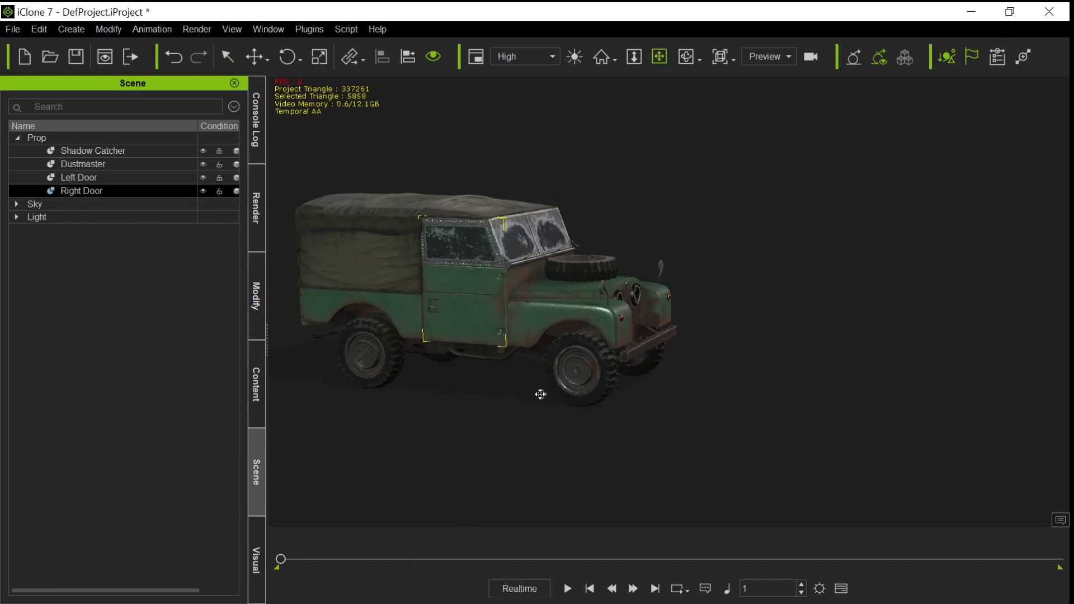
left_click_drag(540, 395, 657, 403)
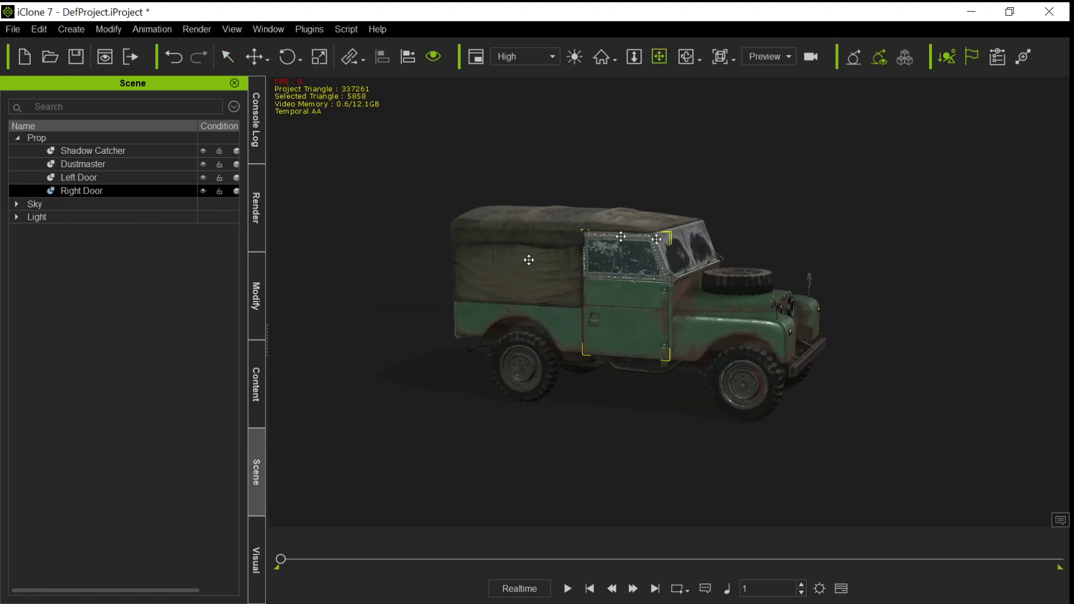
left_click(264, 325)
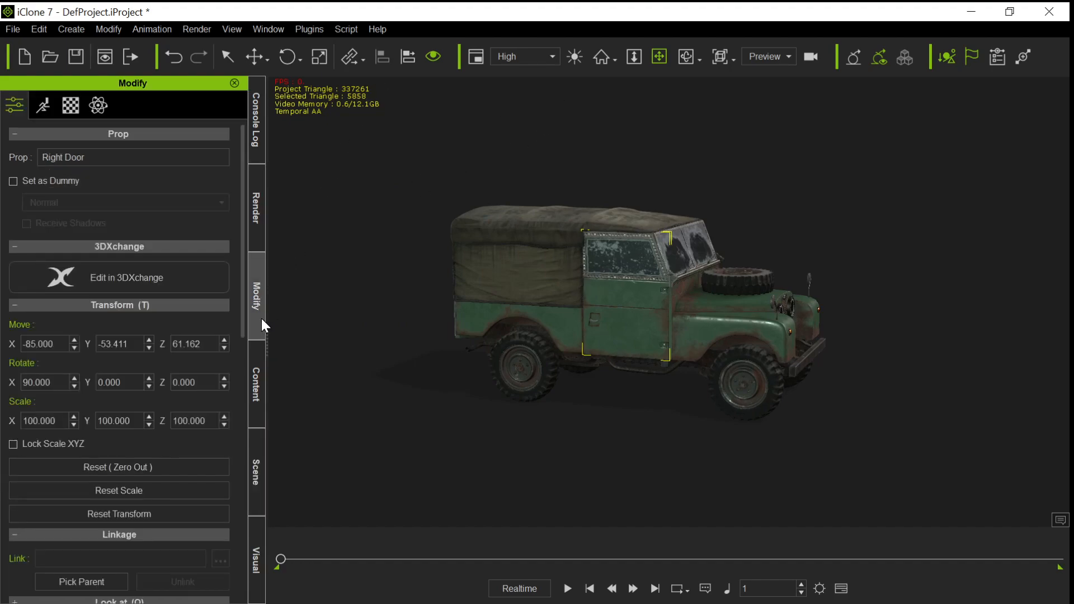
scroll(178, 462, "down", 10)
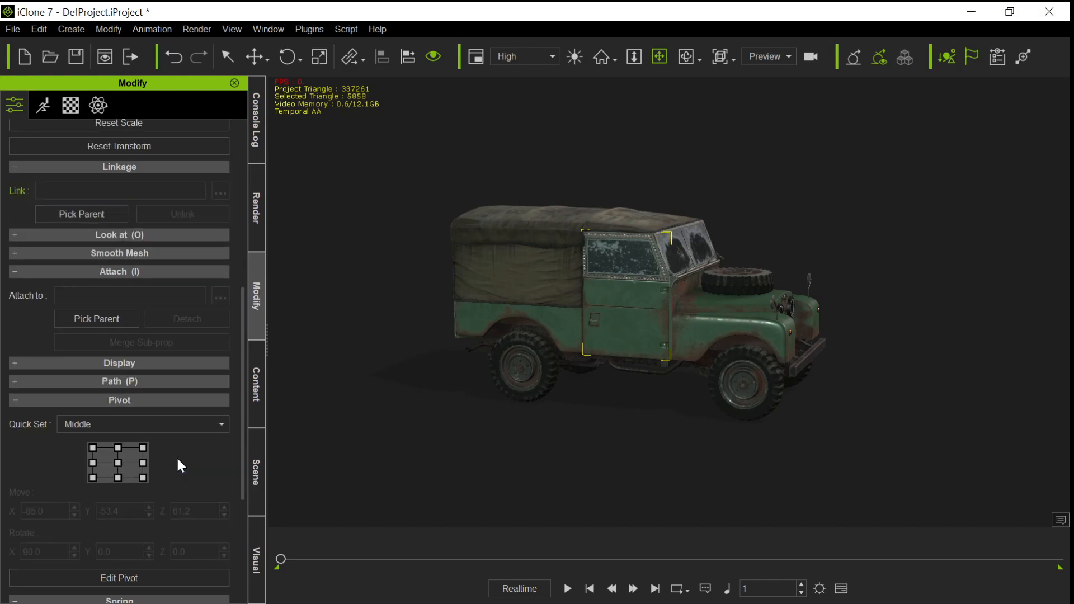
left_click(97, 314)
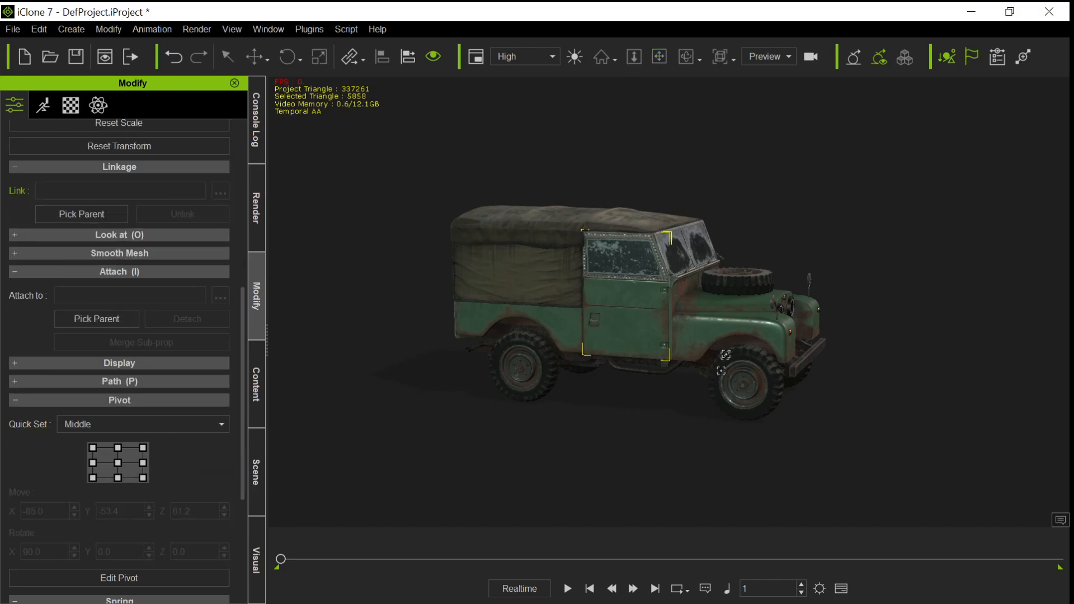
left_click(733, 331)
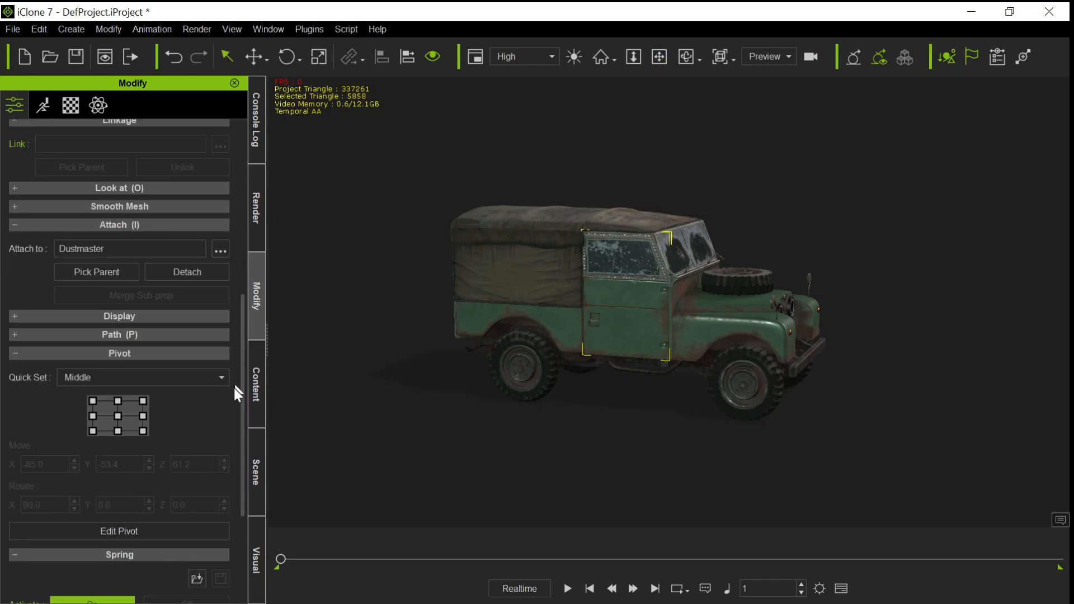
Edit the Right Door's pivot: centre it on the door, then shift it along Y to the front hinge edge, about Y -52.2.
left_click(129, 530)
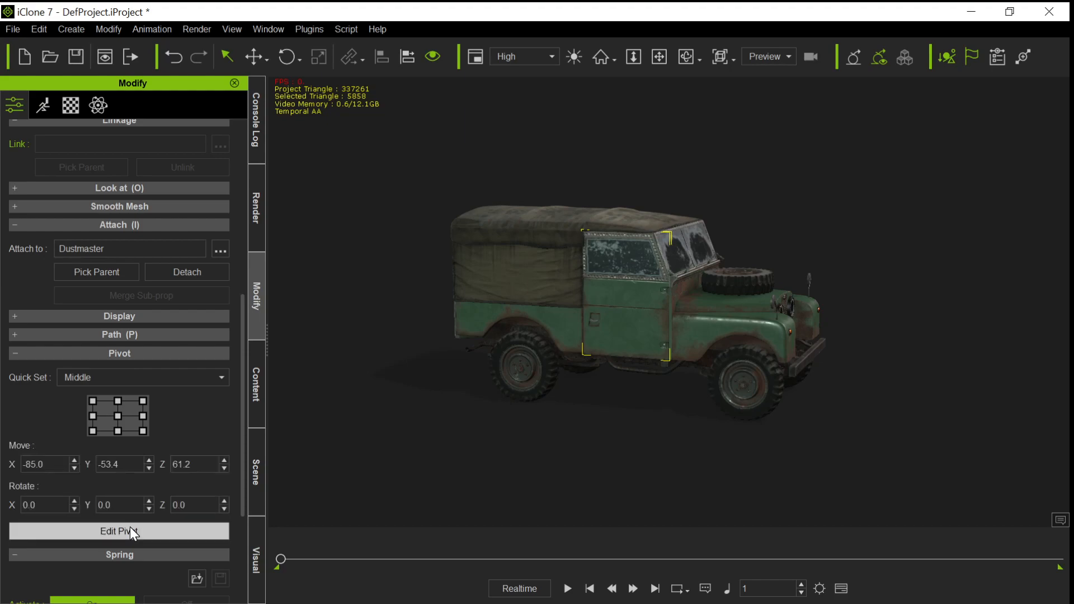
left_click(118, 417)
left_click_drag(546, 291, 589, 295)
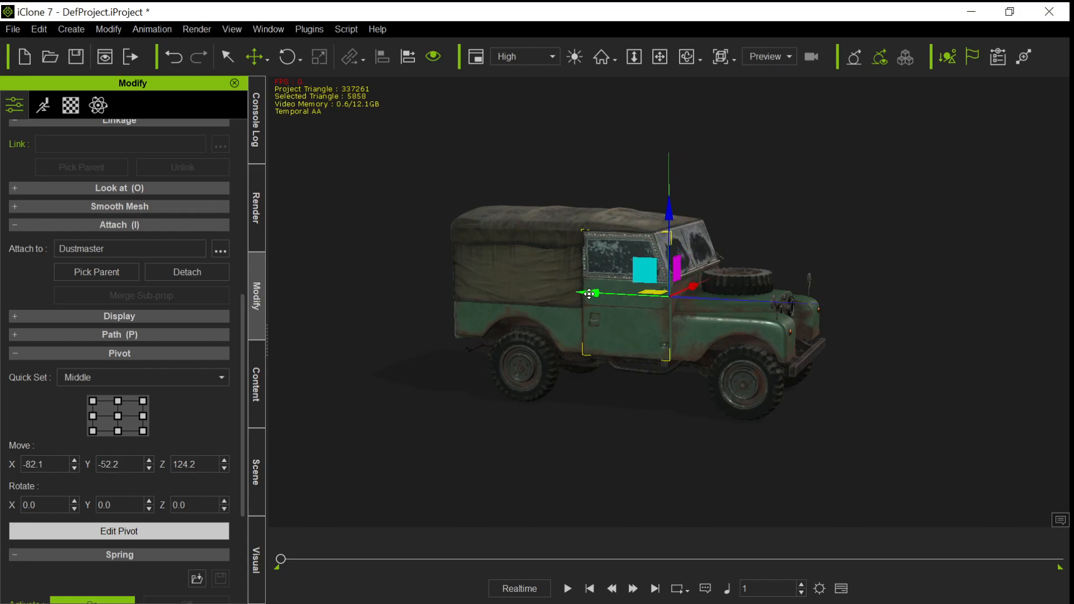
left_click(134, 530)
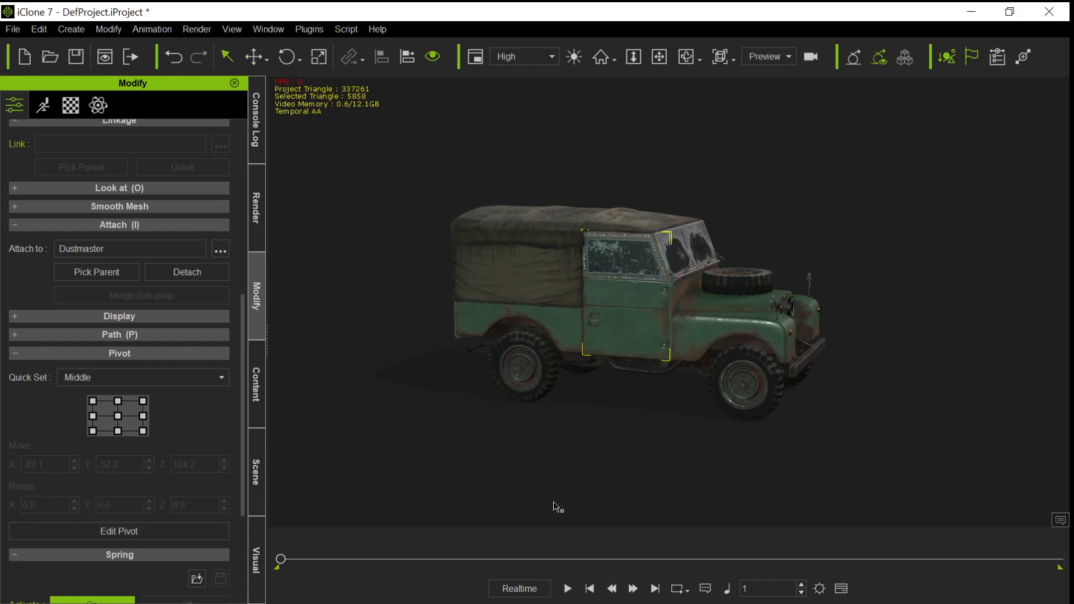
Select the door on the vehicle's other side and attach it to the Dustmaster prop.
key("x")
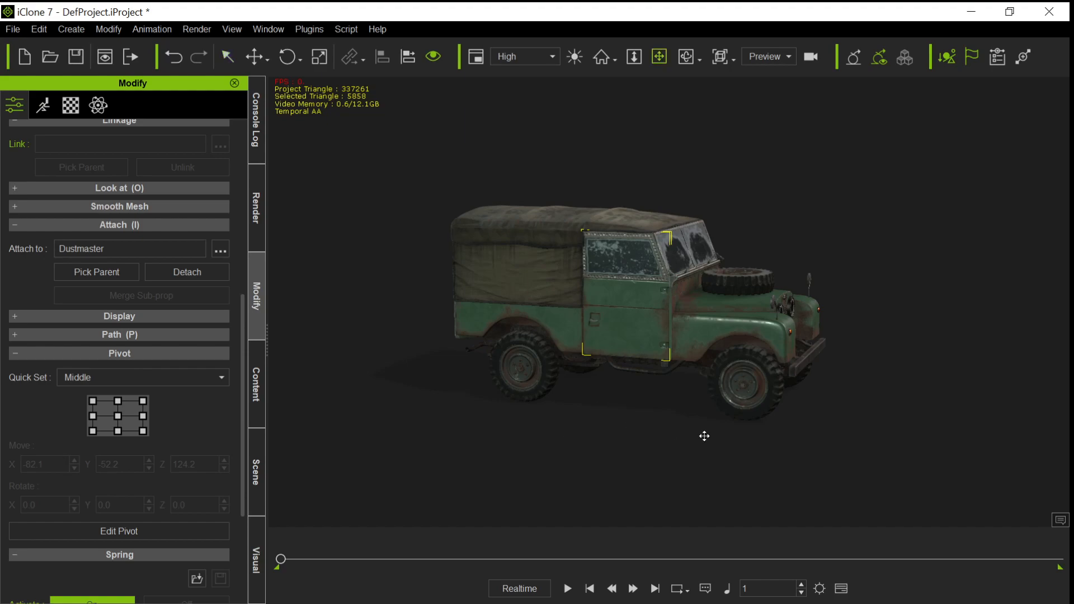
right_click_drag(704, 437, 393, 434)
right_click_drag(849, 430, 586, 411)
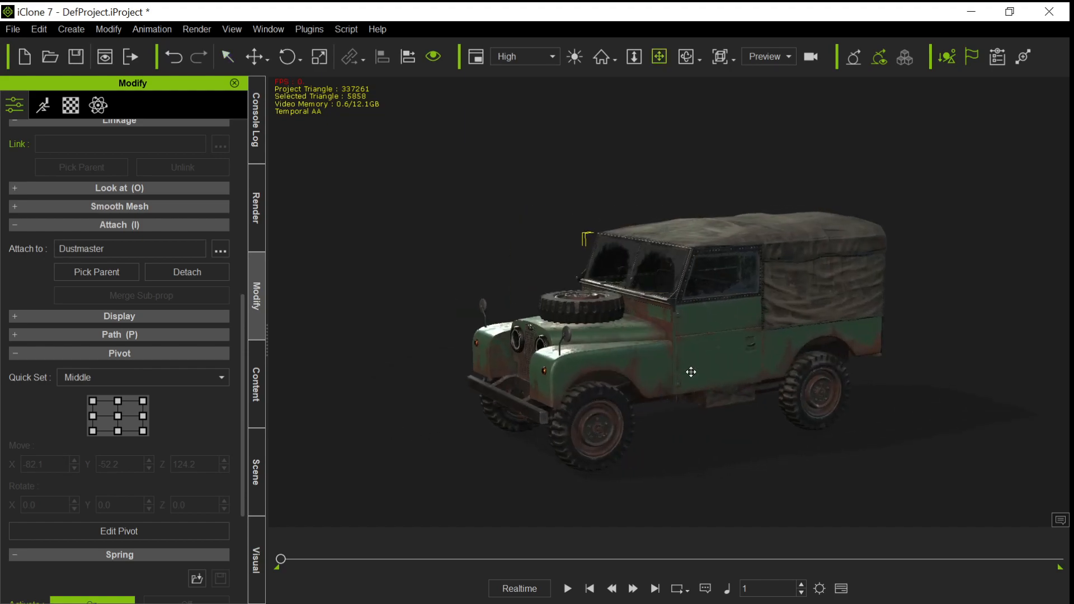
key("q")
left_click(719, 356)
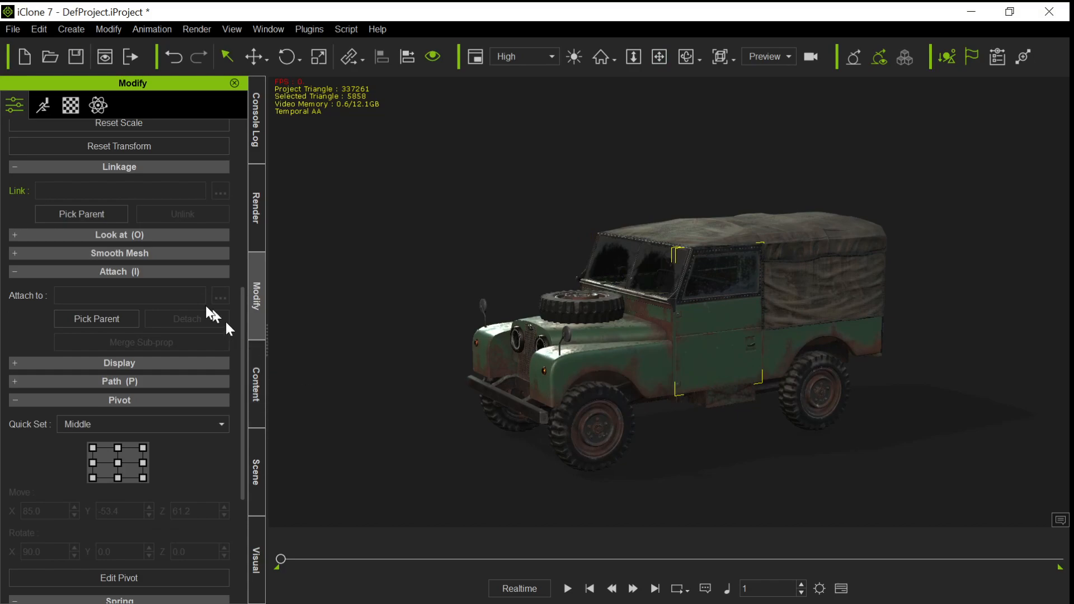
left_click(95, 317)
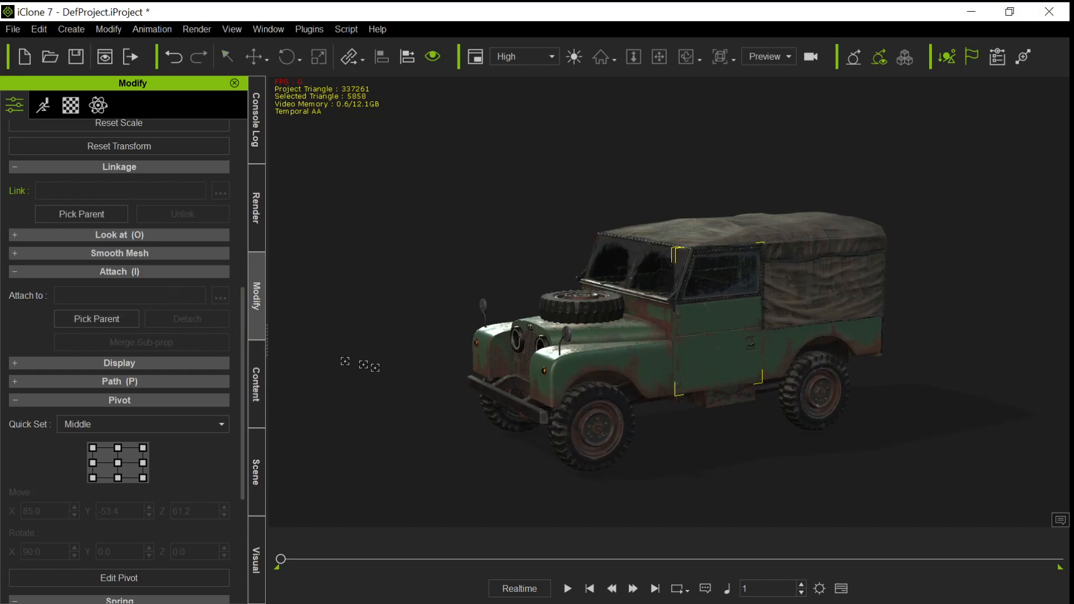
left_click(607, 352)
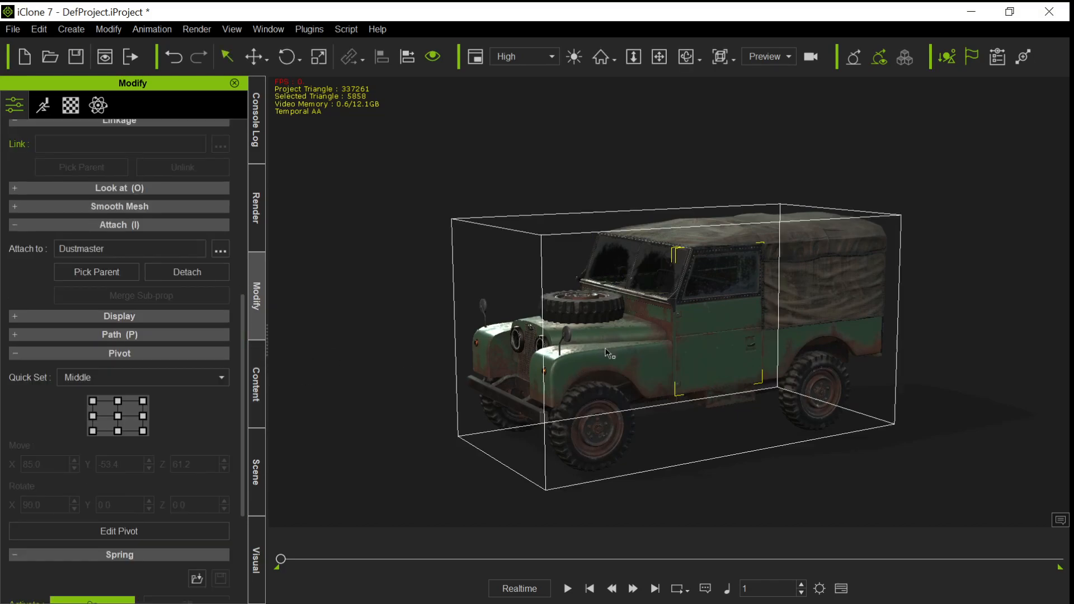
Edit the Left Door's pivot: centre it on the door, then shift it along Y to the front hinge edge, about Y -51.9.
left_click(116, 539)
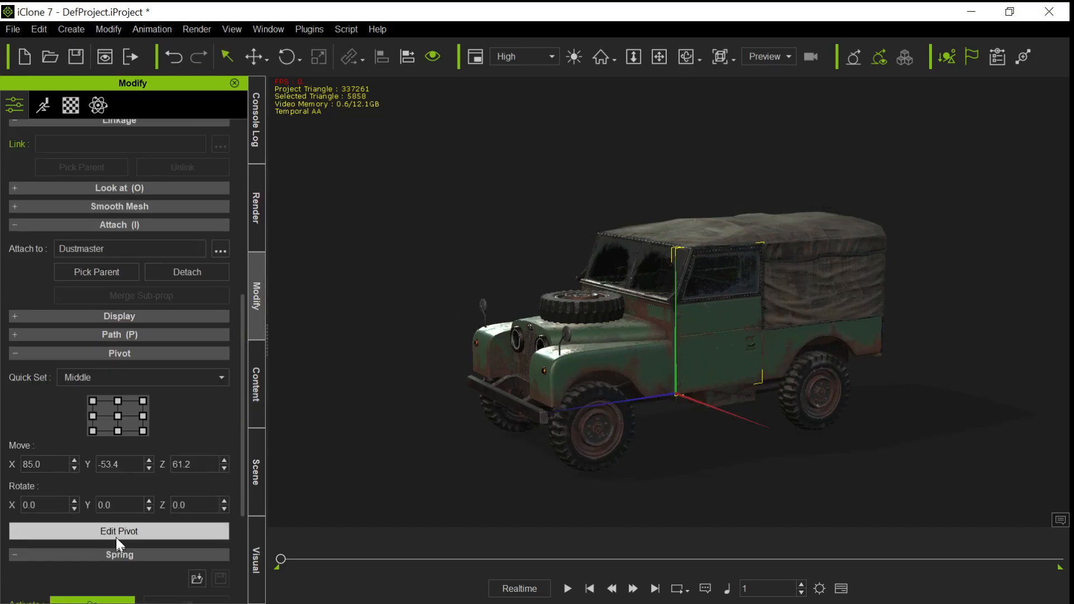
left_click(120, 417)
left_click_drag(786, 311, 750, 315)
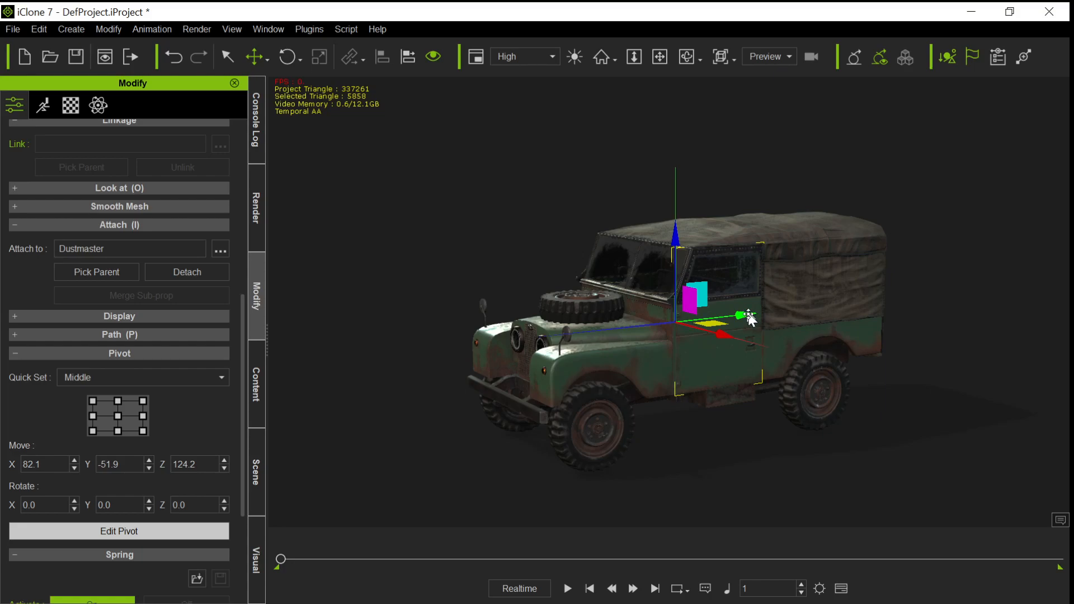
left_click(109, 530)
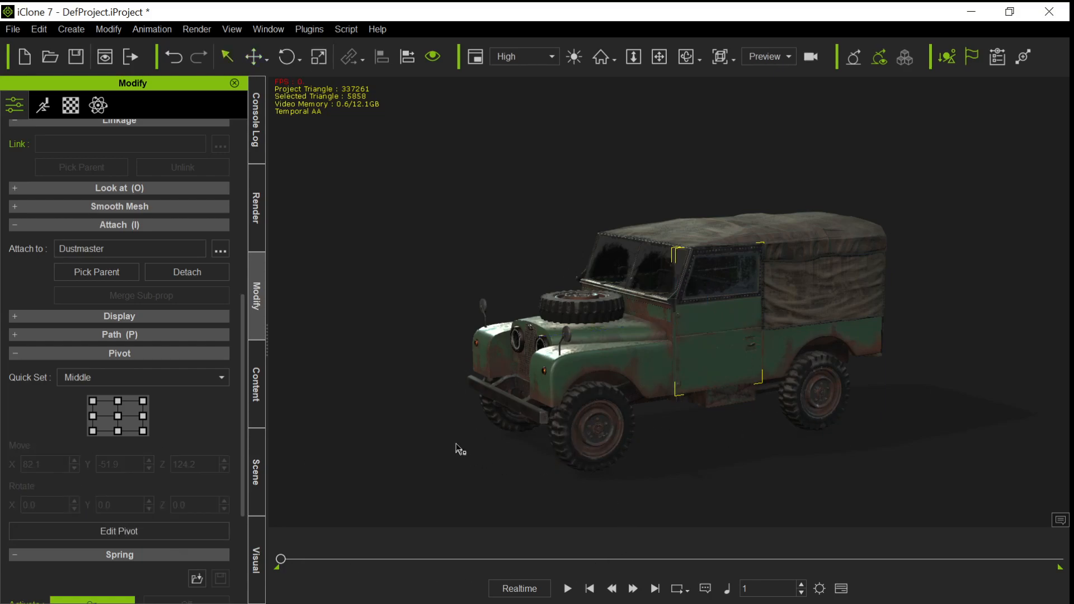
Check that both doors sit under Dustmaster in the scene hierarchy, then collapse its branch.
key("x")
right_click_drag(454, 414, 924, 369)
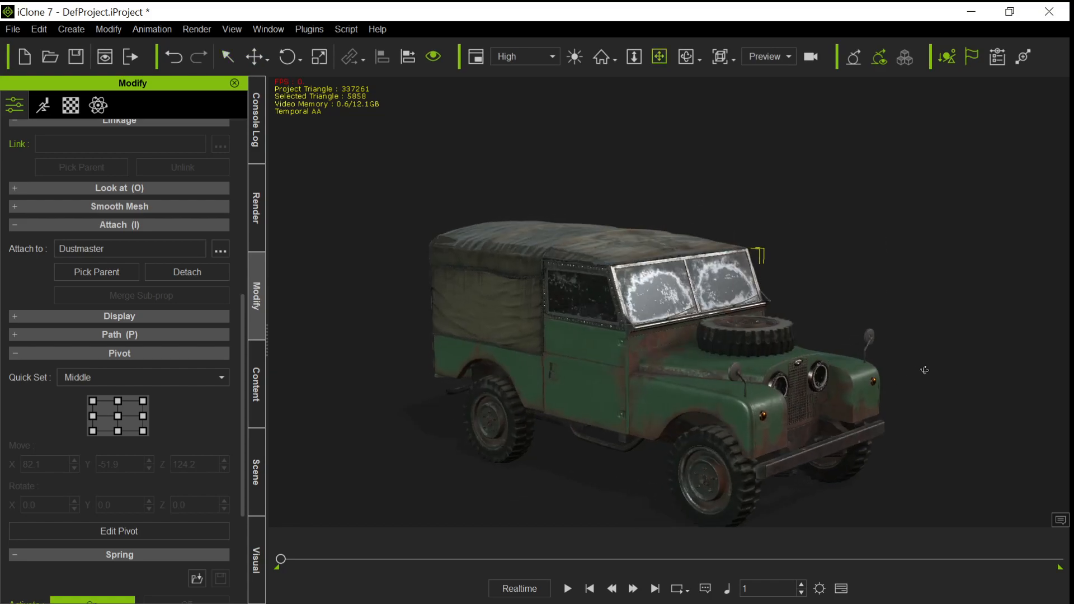
left_click(248, 469)
left_click(62, 163)
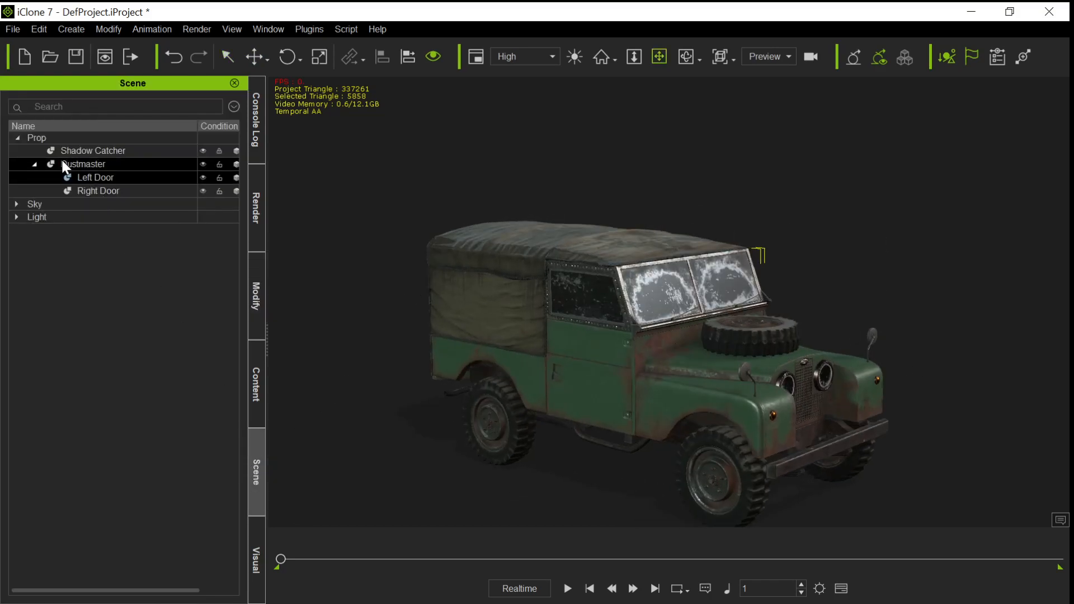
left_click(33, 164)
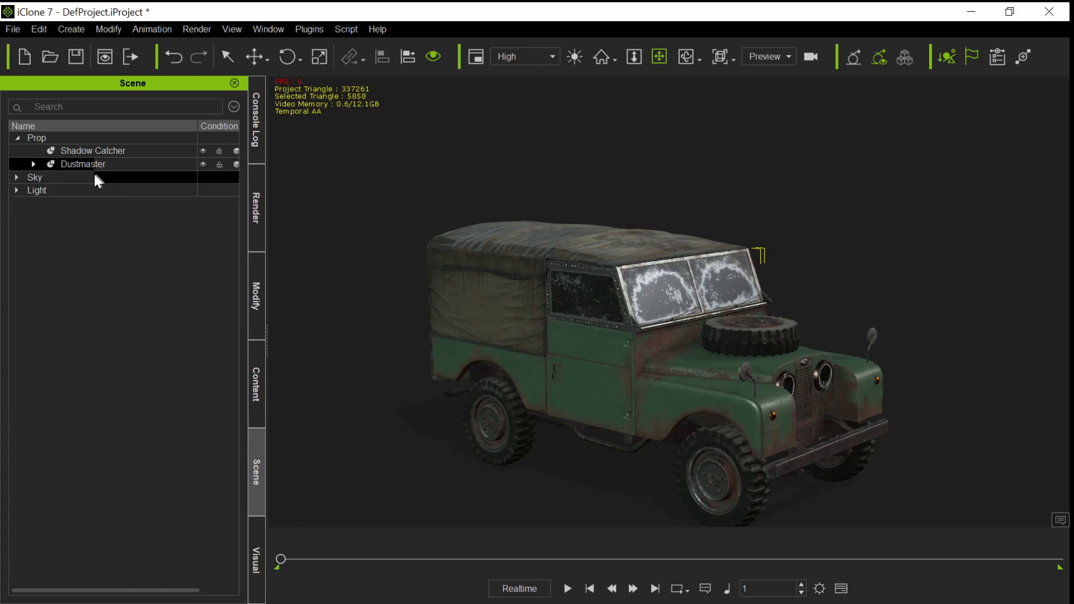
Rotate the Left Door outward around its vertical hinge axis to test the pivot.
right_click_drag(696, 338, 429, 304)
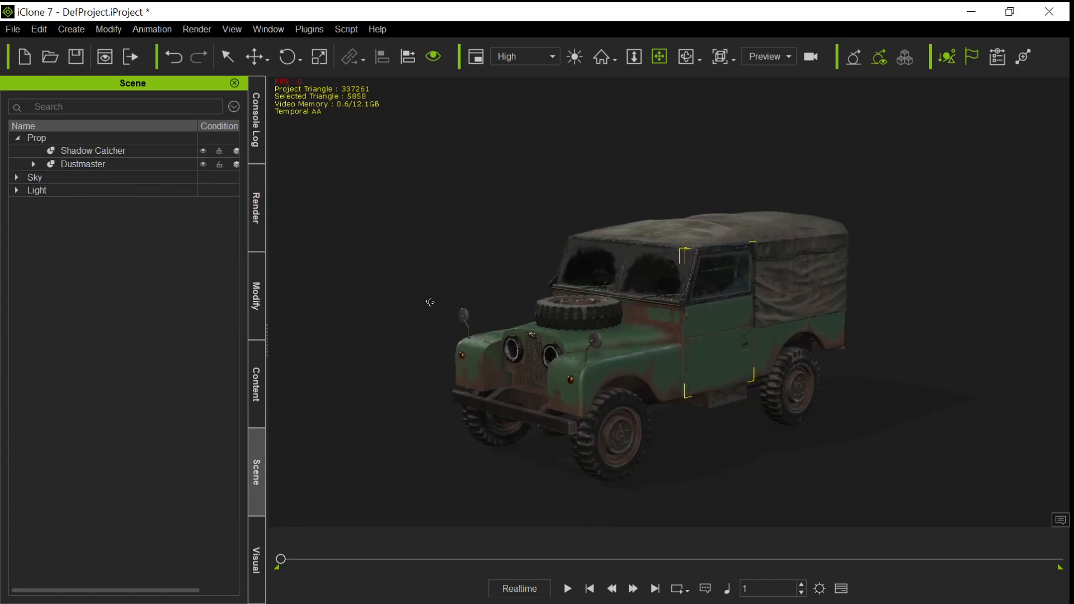
key("e")
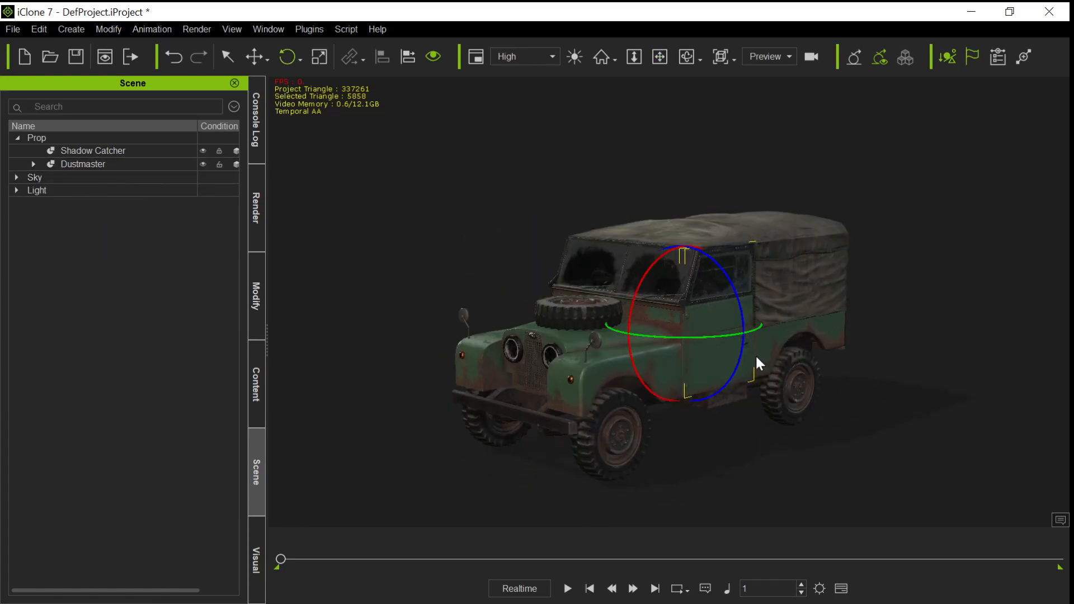
left_click_drag(738, 334, 716, 335)
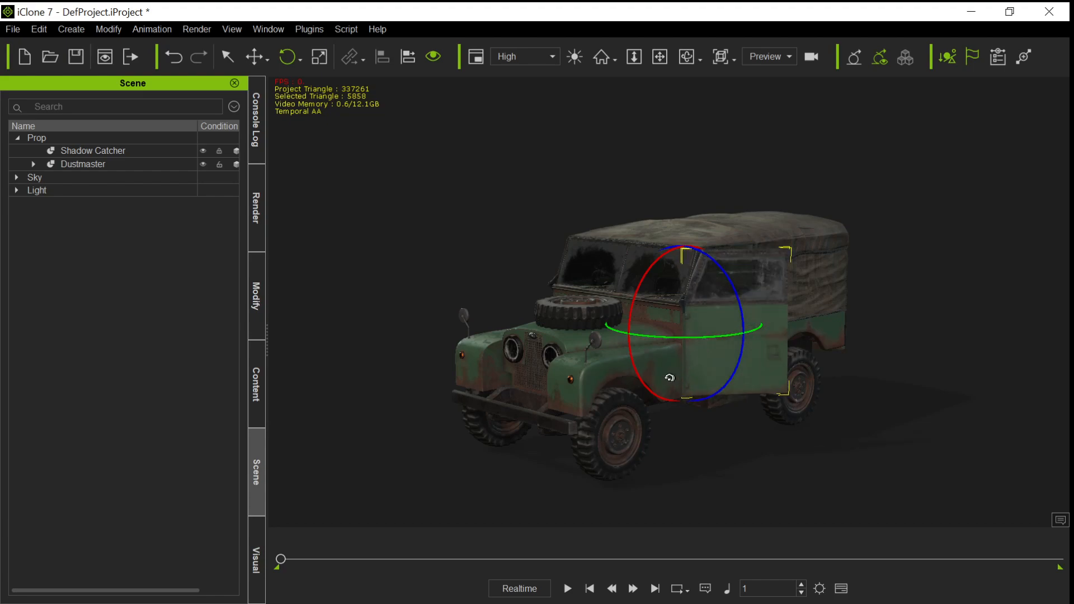
Select the whole Dustmaster prop and move it slightly forward along Y together with its attached doors.
left_click(610, 367)
key("w")
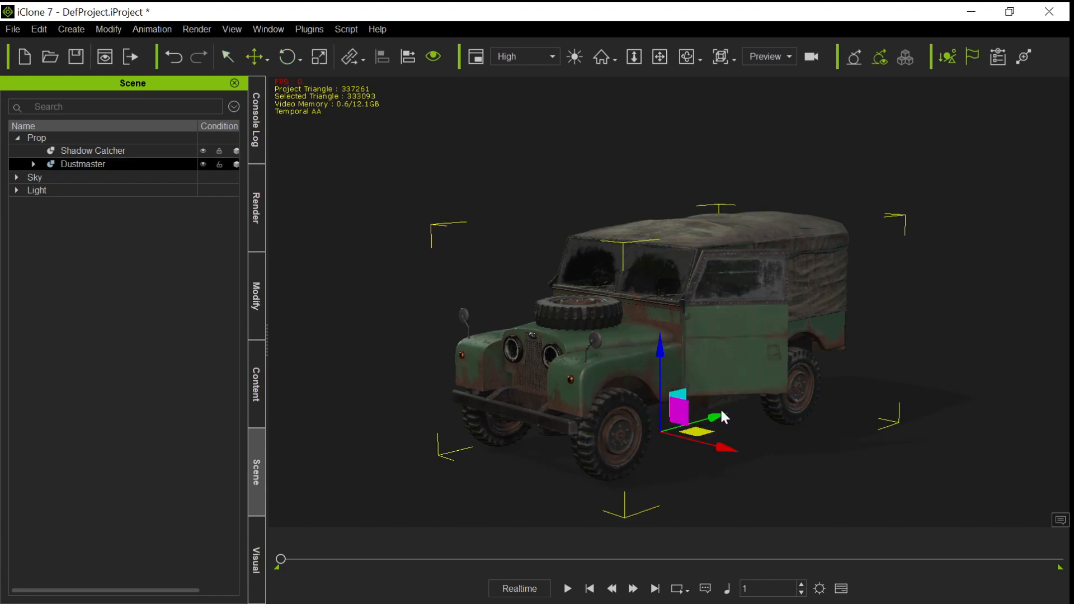
right_click_drag(720, 408, 603, 446)
left_click_drag(603, 446, 702, 388)
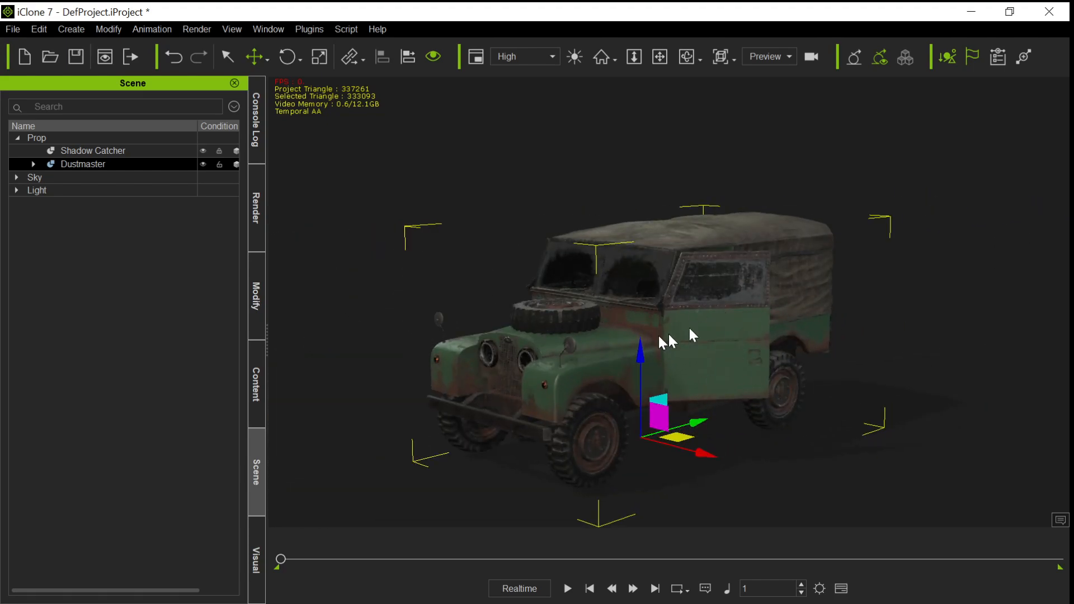
Switch to DAZ Studio and examine the Geometry and Rigging commands for the DustMaster figure, including Convert Figure to Prop, then deselect the figure.
key("alt+Tab")
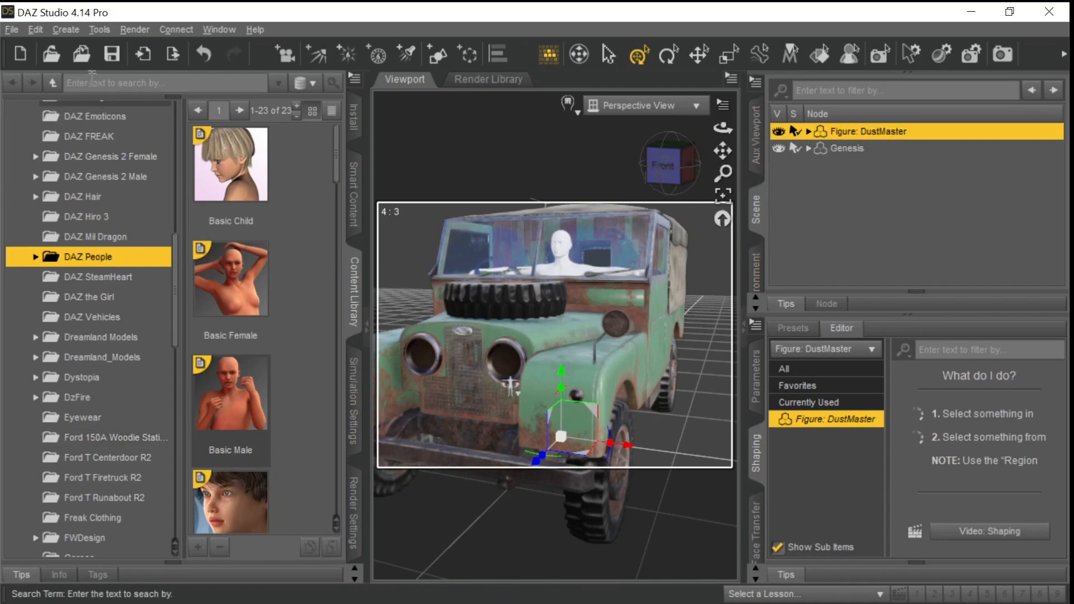
left_click(35, 29)
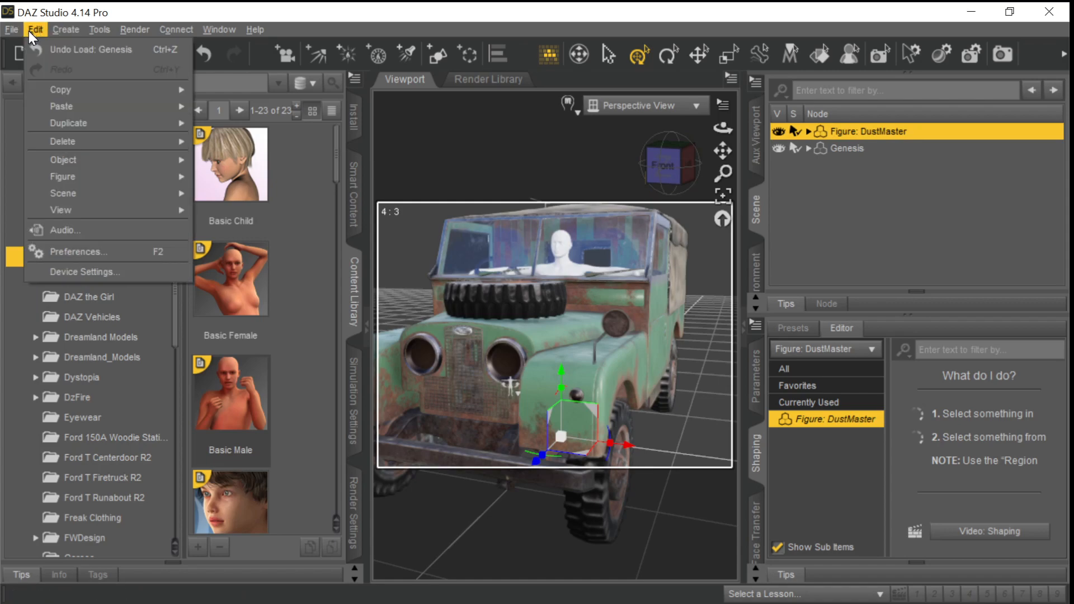
mouse_move(99, 184)
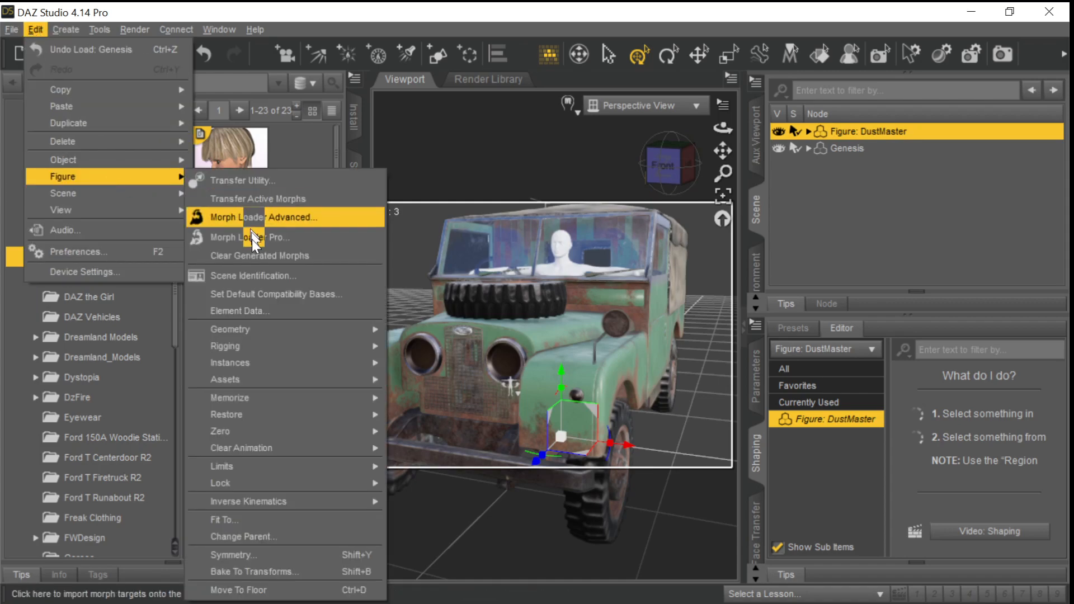
mouse_move(286, 333)
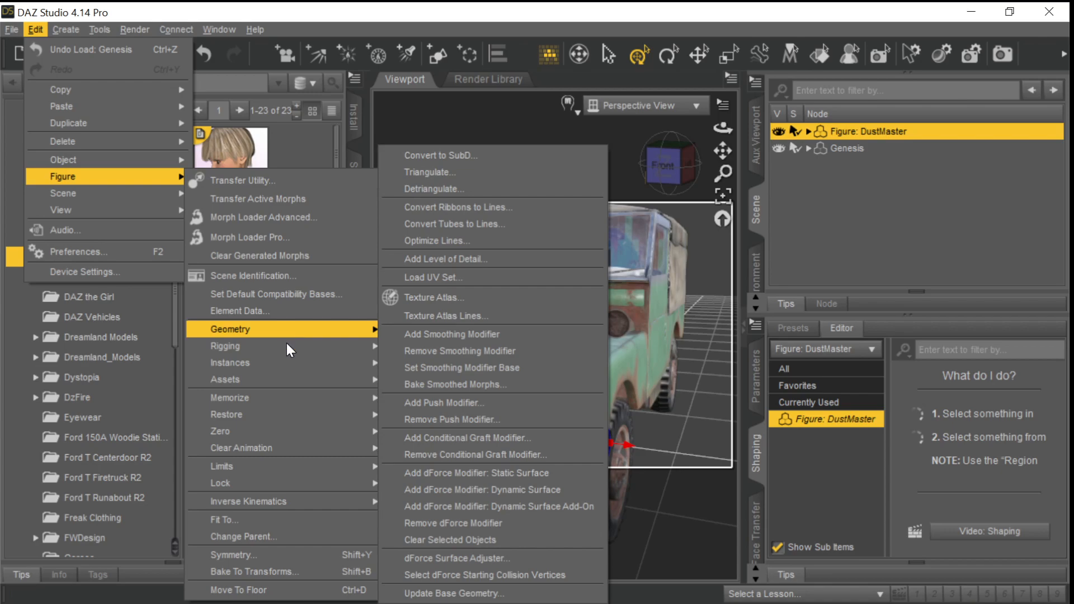
mouse_move(247, 346)
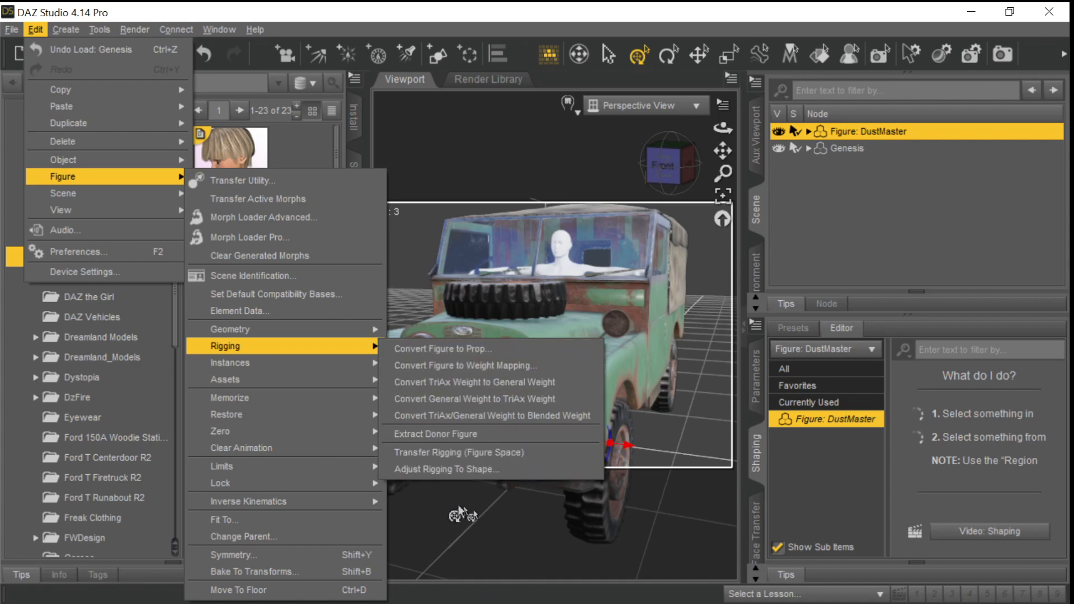
left_click(886, 244)
left_click(887, 245)
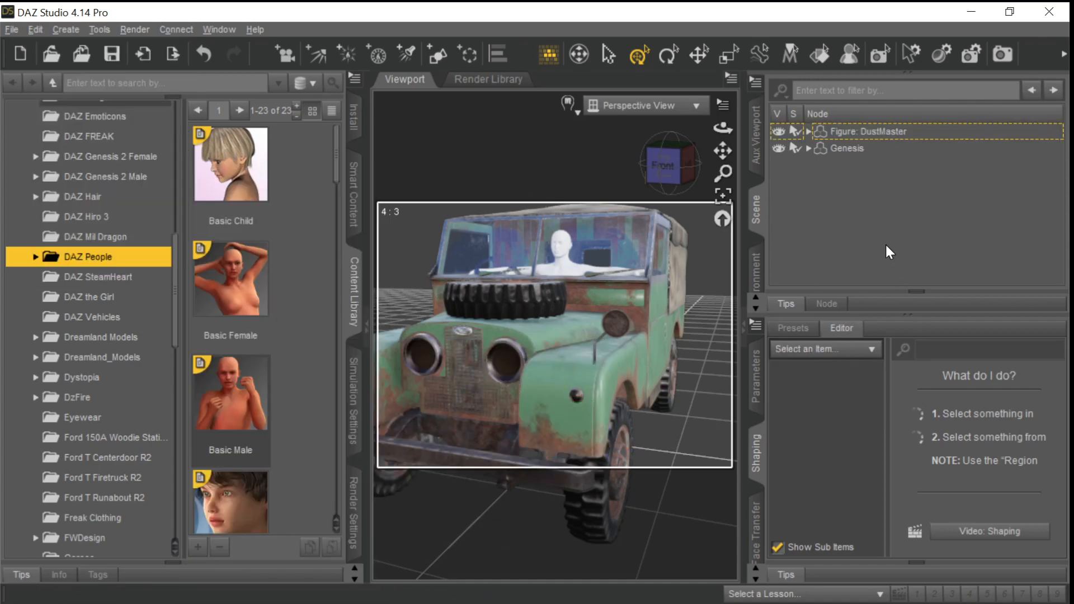